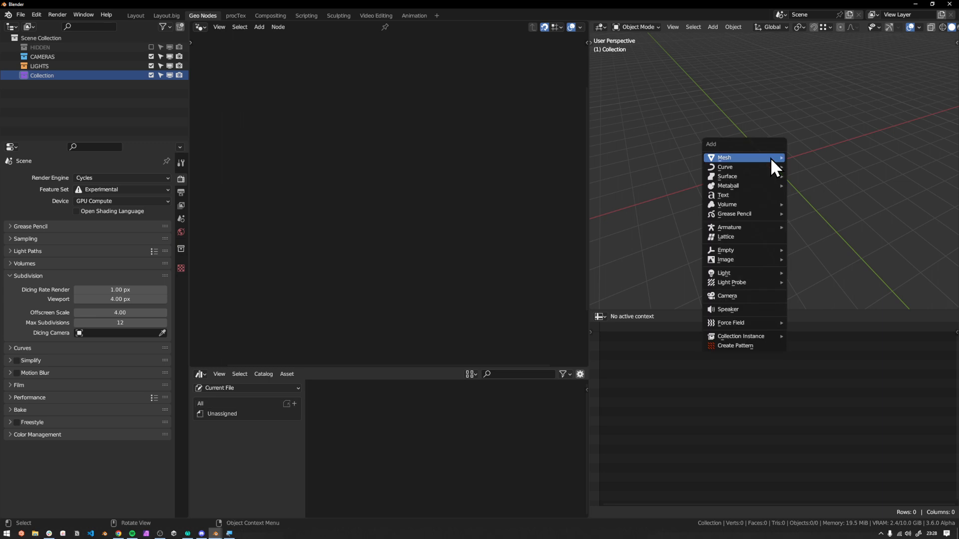
# - Add a monkey mesh to the scene and enlarge the asset browser area
pyautogui.moveTo(749, 158)
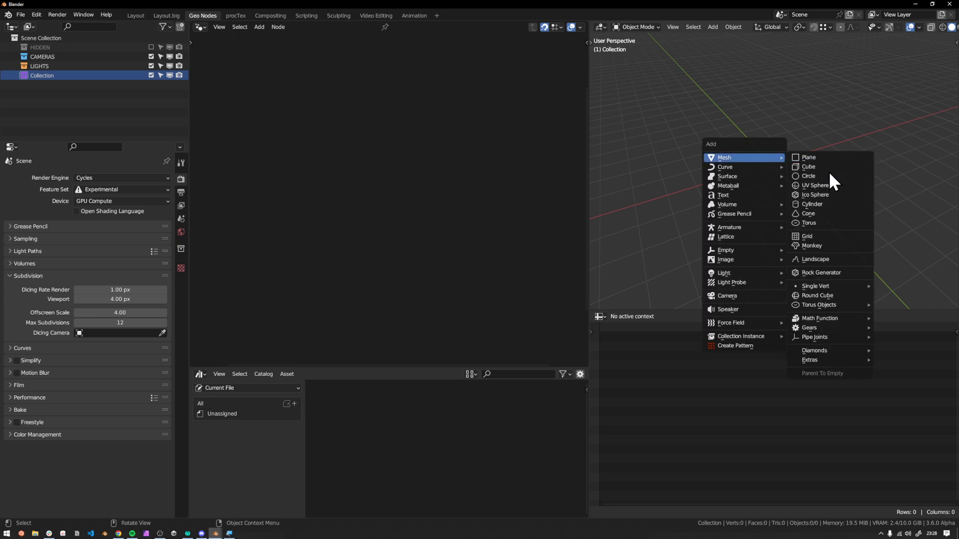
pyautogui.click(817, 247)
pyautogui.keyDown('ctrl'); pyautogui.moveTo(778, 171); pyautogui.dragTo(809, 167, button='middle'); pyautogui.keyUp('ctrl')
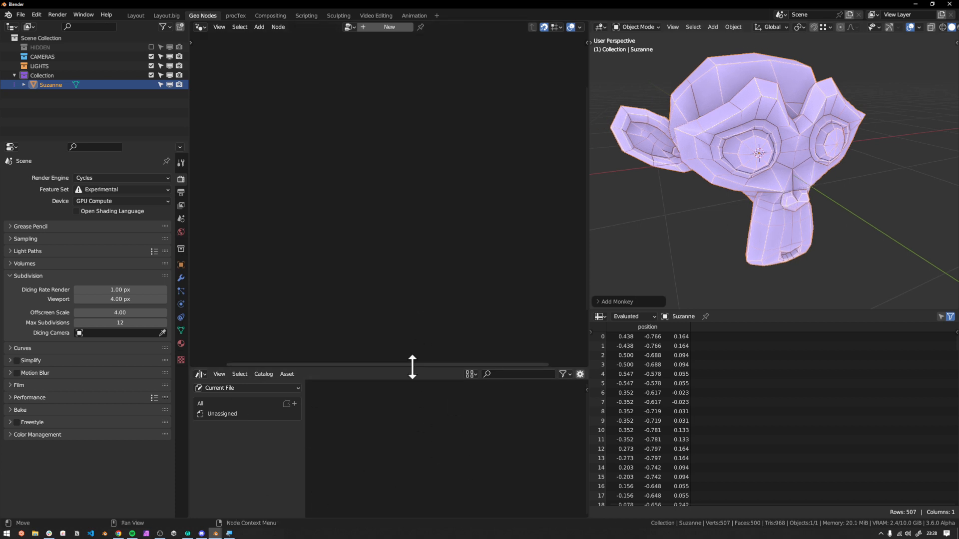
pyautogui.moveTo(419, 368); pyautogui.dragTo(431, 212)
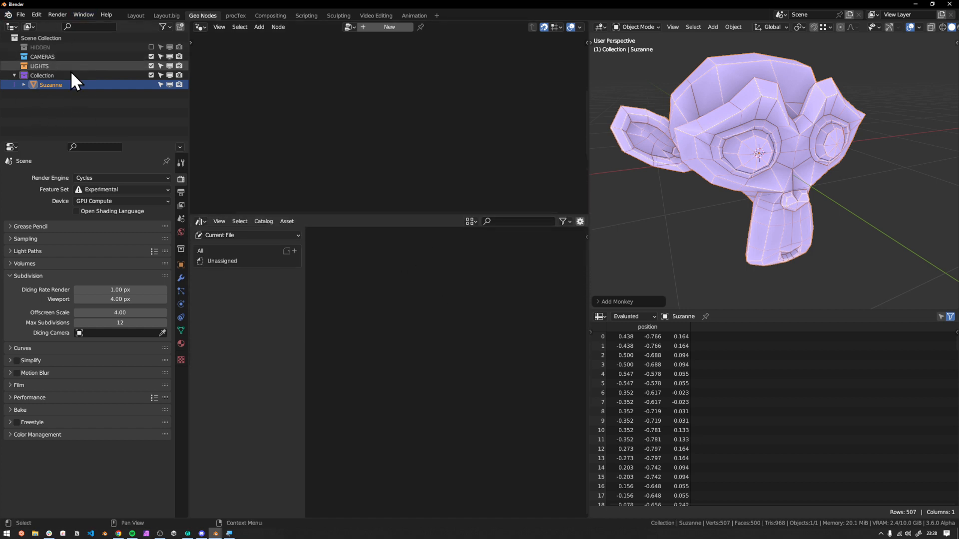
# - Mark the Suzanne monkey object as an asset
pyautogui.rightClick(53, 86)
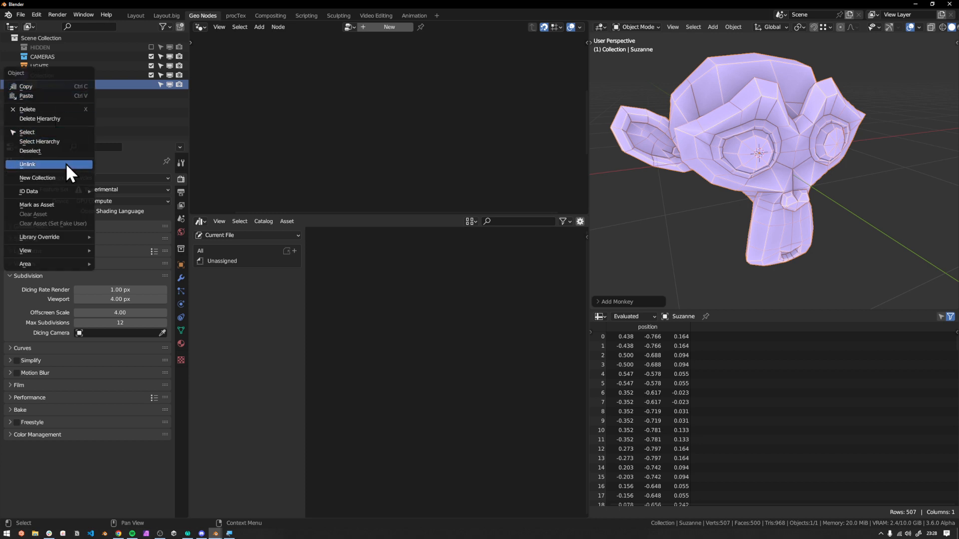
pyautogui.click(41, 206)
pyautogui.click(181, 264)
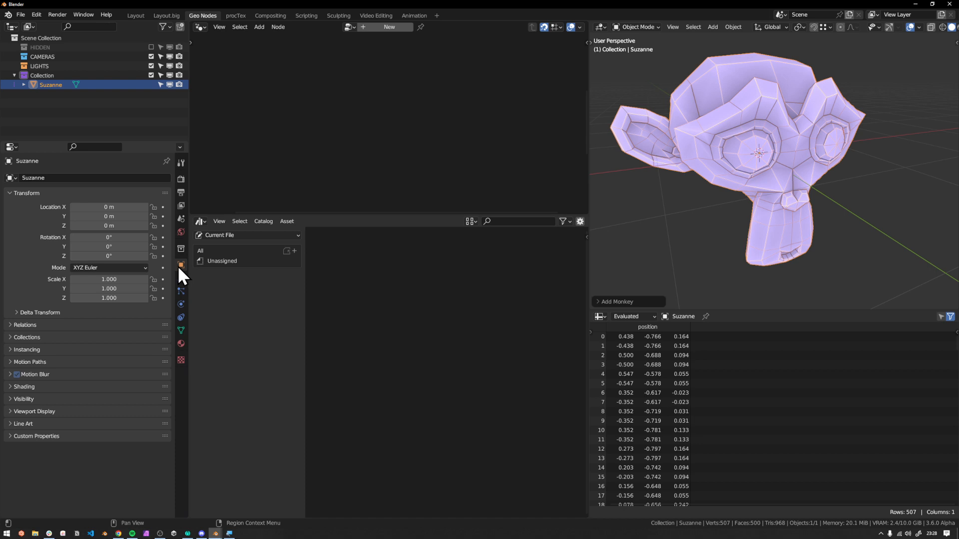
pyautogui.rightClick(6, 177)
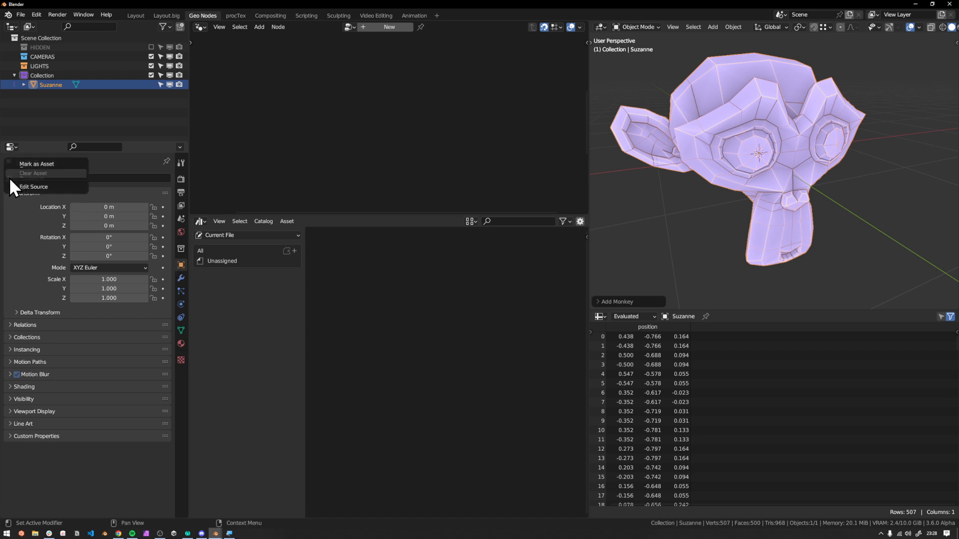
pyautogui.click(35, 164)
pyautogui.keyDown('ctrl'); pyautogui.moveTo(40, 194); pyautogui.dragTo(70, 470, button='middle'); pyautogui.keyUp('ctrl')
pyautogui.moveTo(10, 274); pyautogui.dragTo(10, 310, button='middle')
pyautogui.rightClick(17, 206)
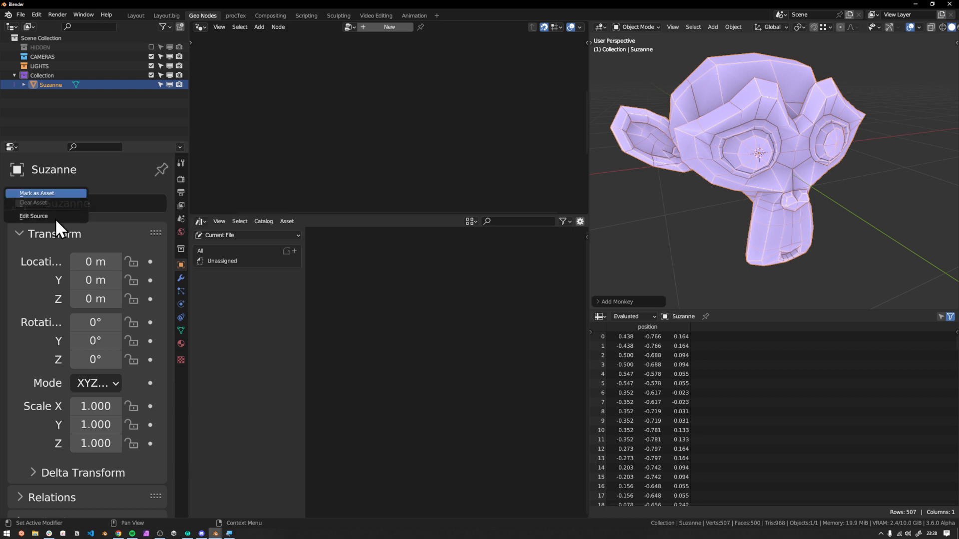
pyautogui.click(46, 193)
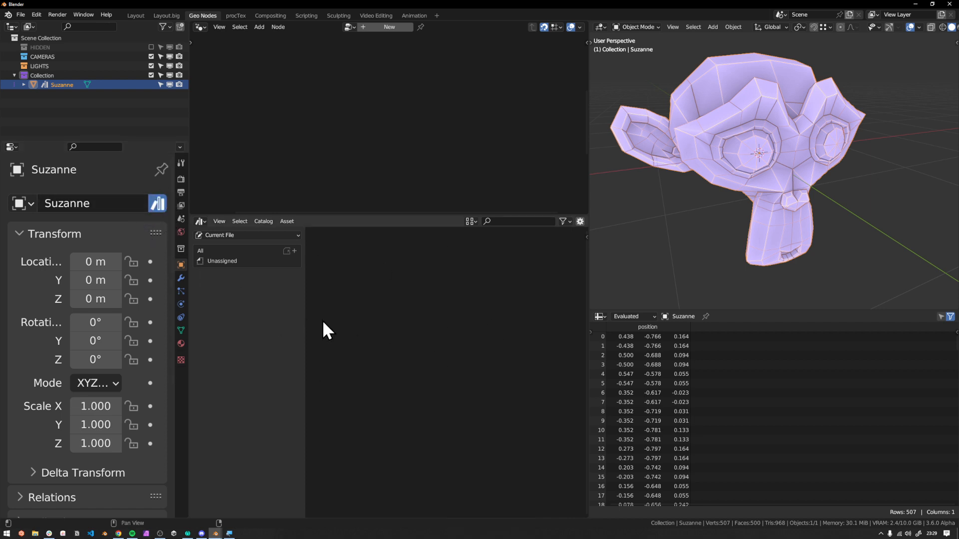
# - Show the unassigned assets and regenerate the Suzanne asset's preview from the active object
pyautogui.click(227, 260)
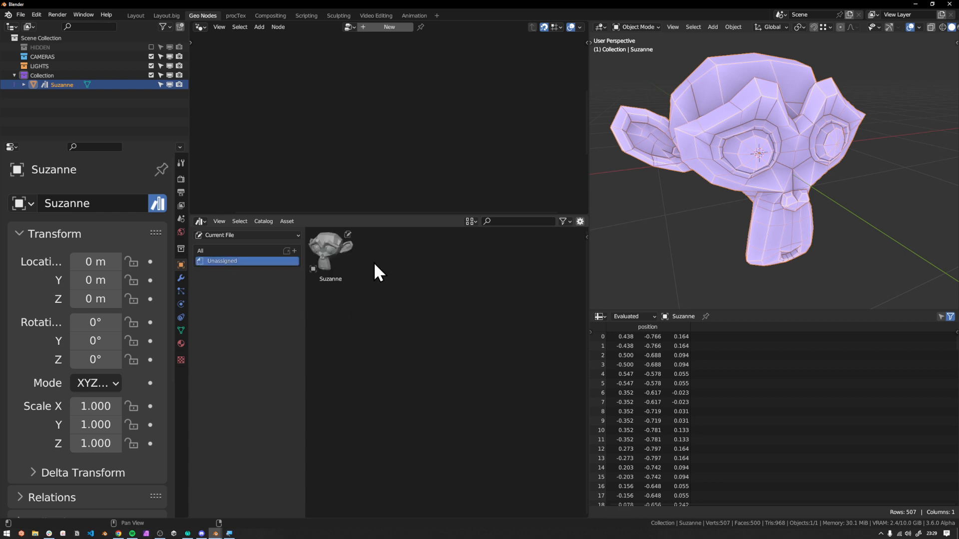
pyautogui.click(345, 266)
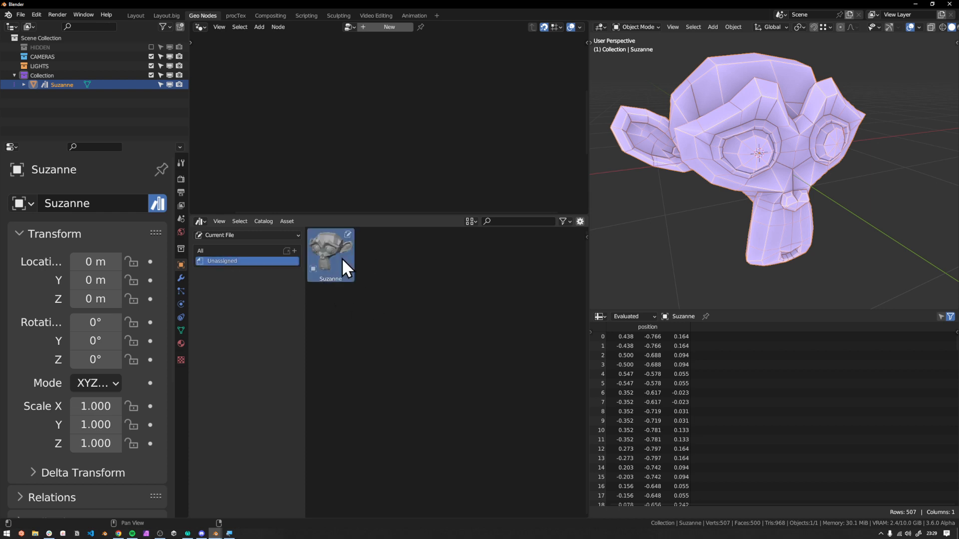
pyautogui.click(586, 238)
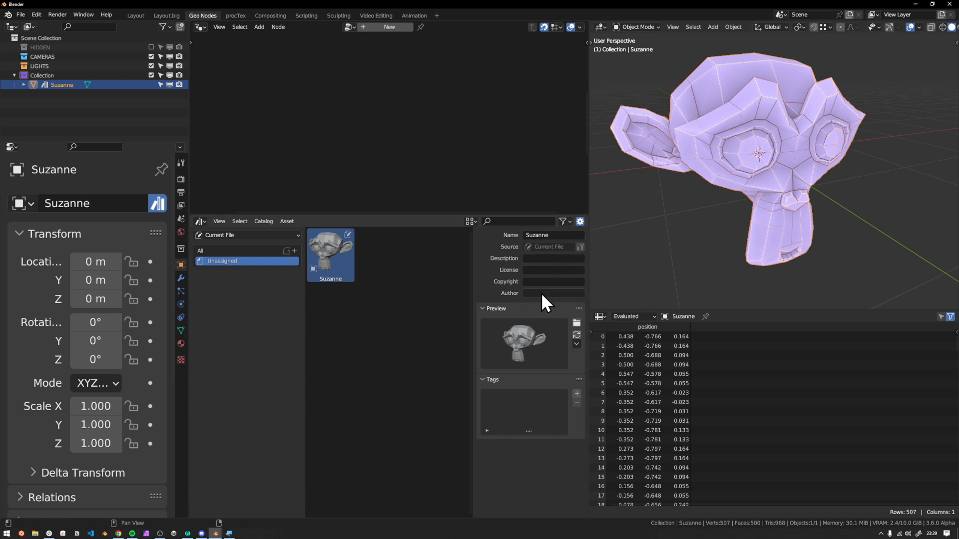
pyautogui.click(580, 345)
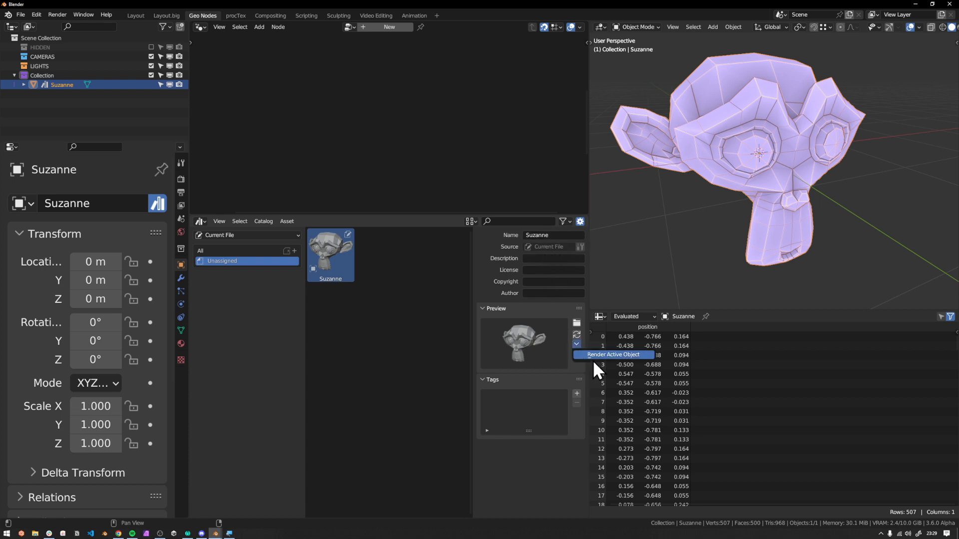
pyautogui.click(592, 361)
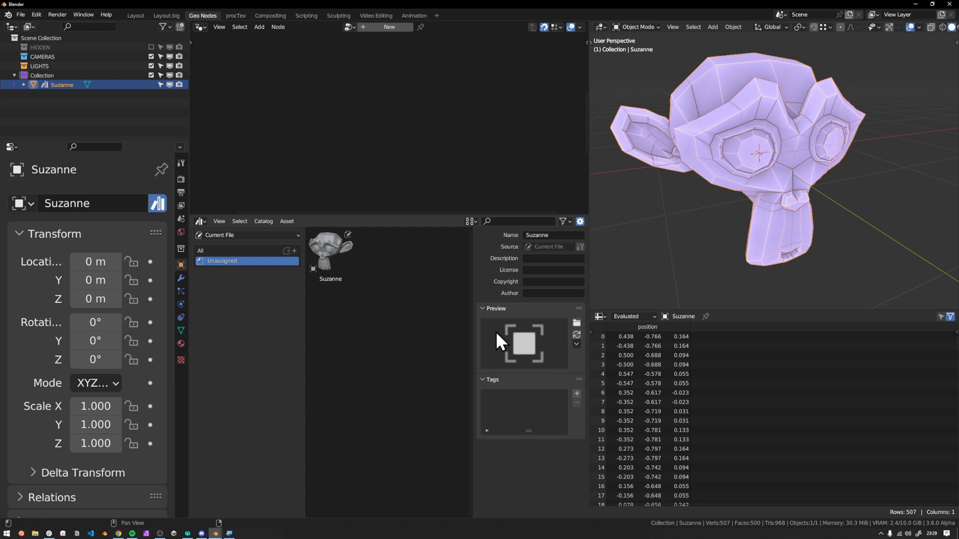
pyautogui.moveTo(724, 257); pyautogui.dragTo(759, 214, button='middle')
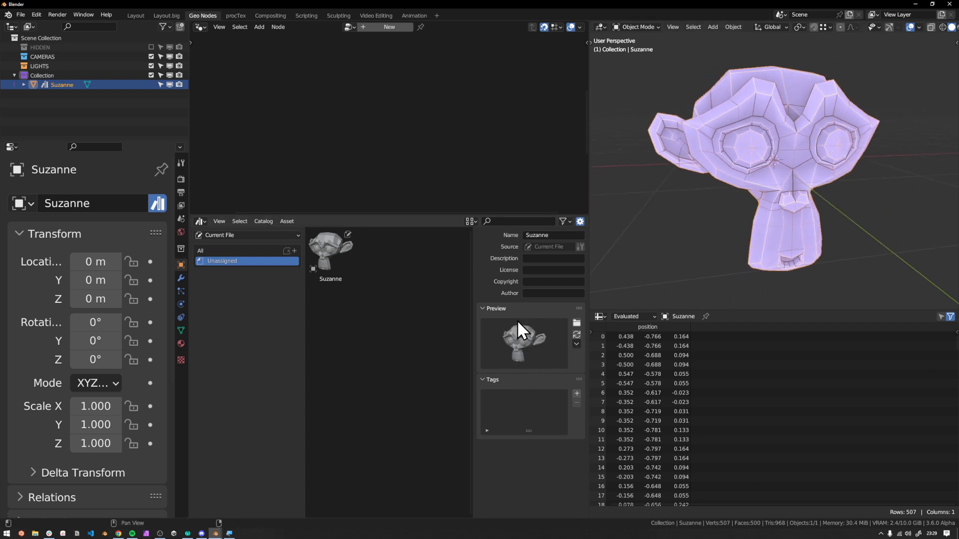
# - Create a new material named Red on the monkey and set its base color to red
pyautogui.click(181, 343)
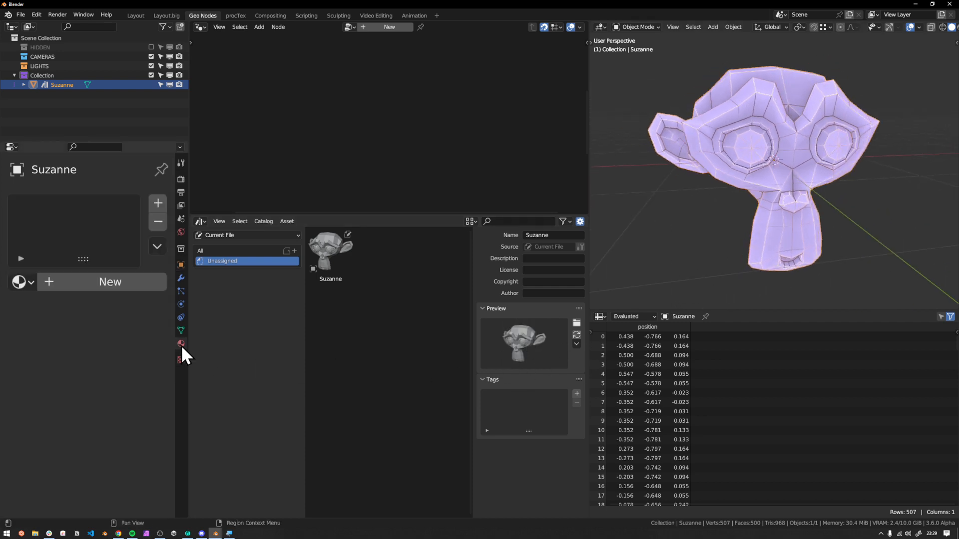
pyautogui.click(101, 286)
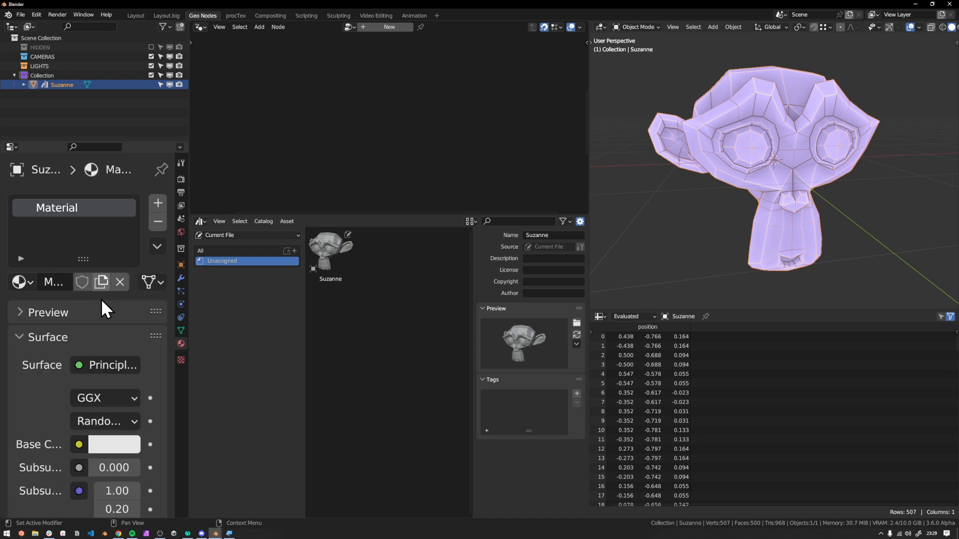
pyautogui.click(56, 278)
pyautogui.write('Red')
pyautogui.press('Return')
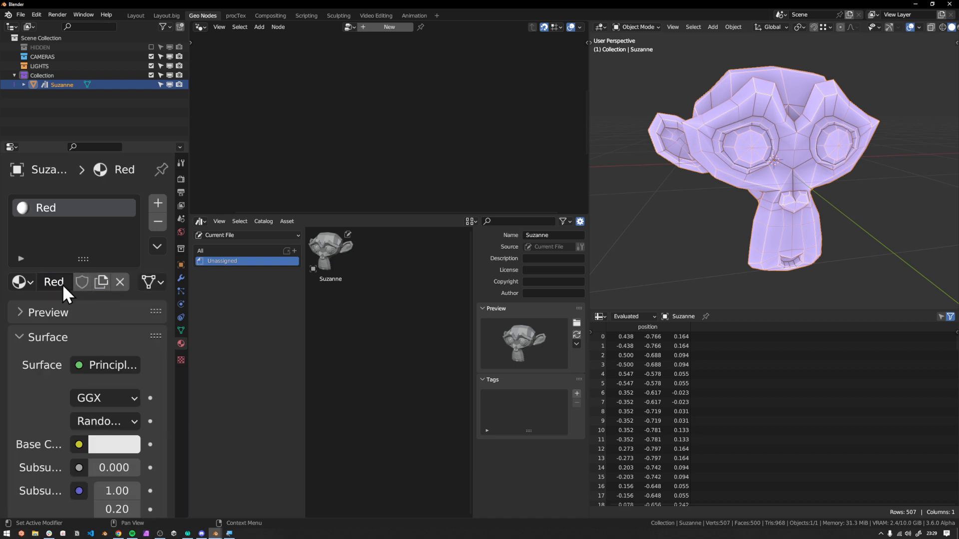
pyautogui.click(115, 444)
pyautogui.click(233, 220)
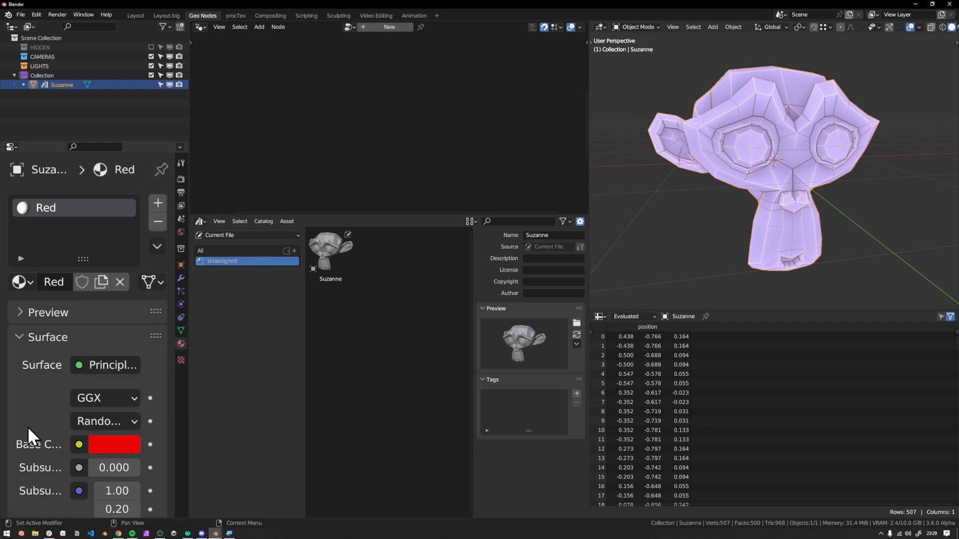
# - Switch the 3D viewport to Material Preview shading and view the monkey from its side
pyautogui.press('z')
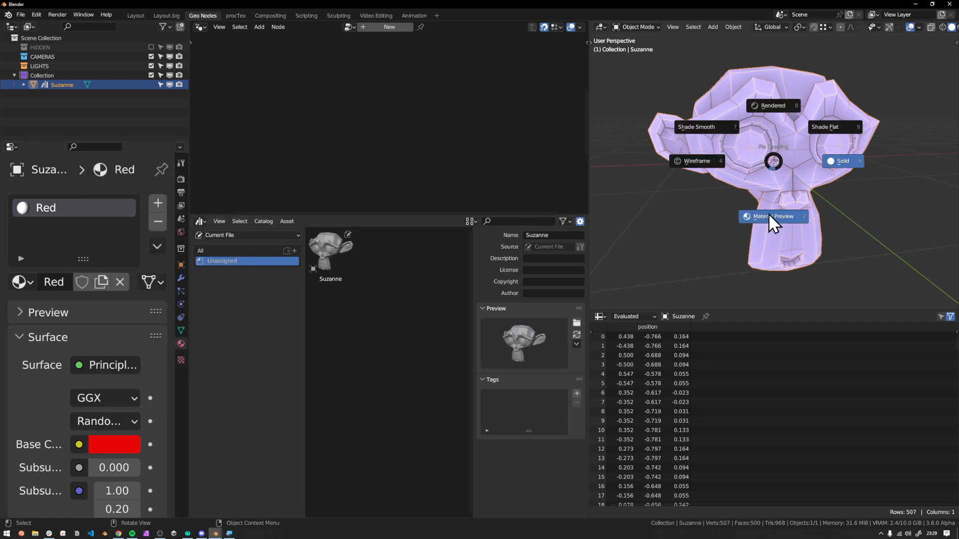
pyautogui.click(815, 194)
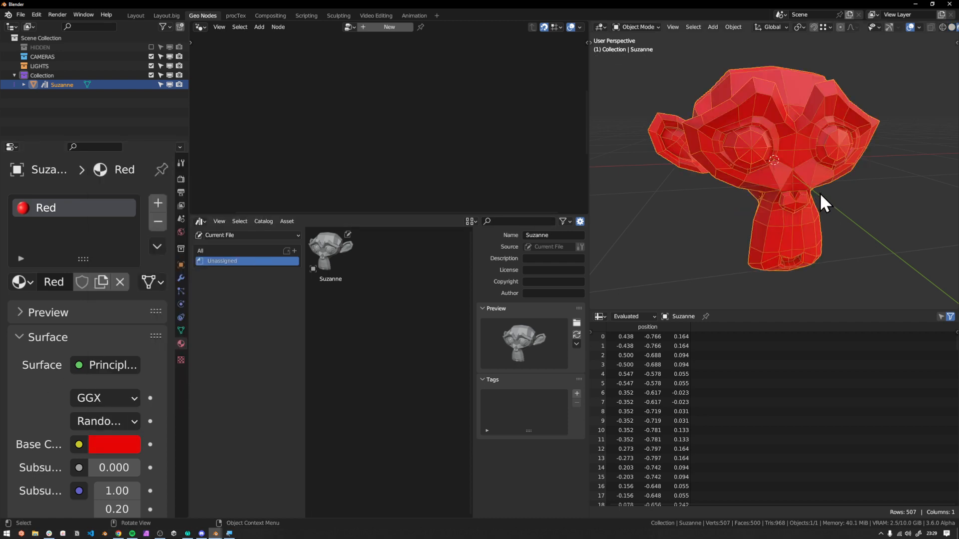
pyautogui.moveTo(813, 193); pyautogui.dragTo(750, 210, button='middle')
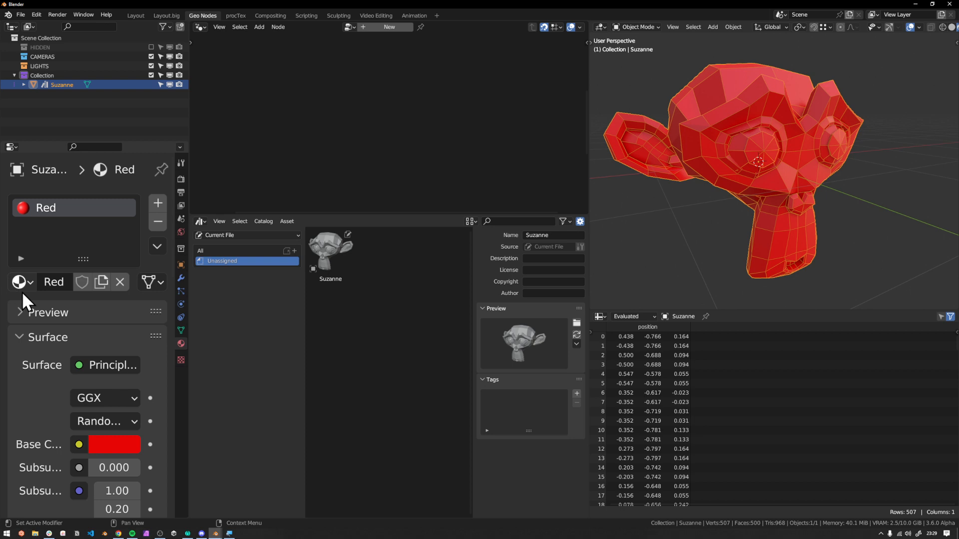
# - Mark the monkey's Red material as an asset
pyautogui.rightClick(24, 277)
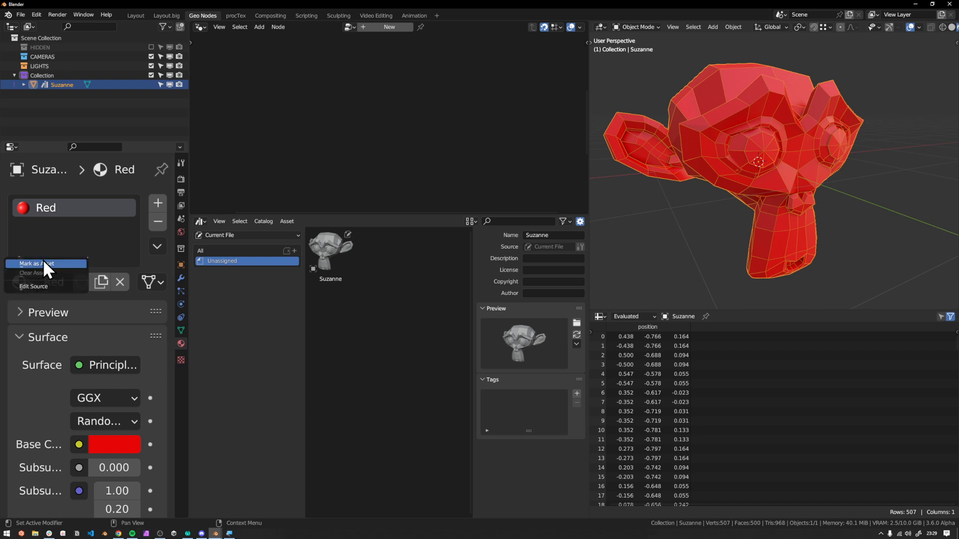
pyautogui.click(85, 101)
pyautogui.click(24, 85)
pyautogui.click(33, 94)
pyautogui.rightClick(67, 104)
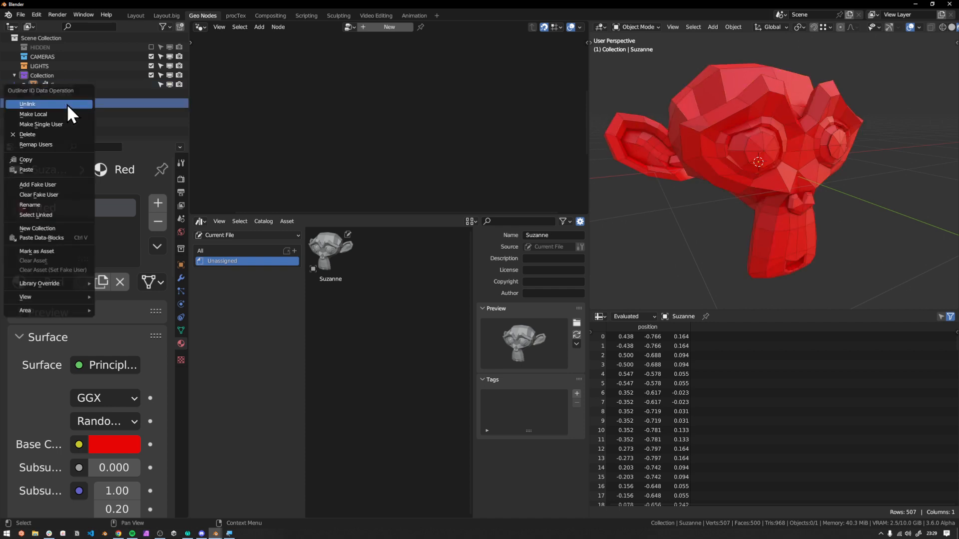
pyautogui.click(56, 251)
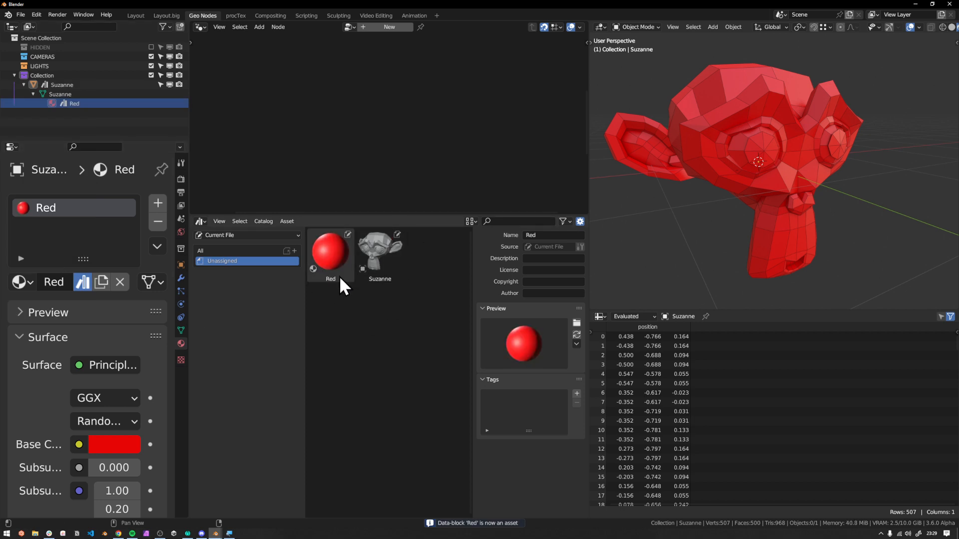
# - Create a geometry node tree on the monkey and insert a Transform Geometry node between Group Input and Group Output
pyautogui.click(762, 170)
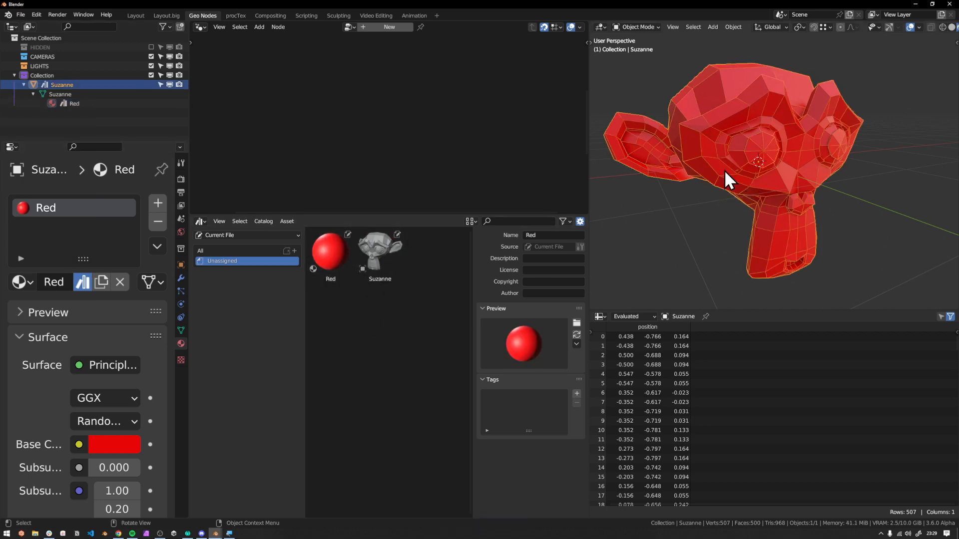
pyautogui.click(381, 28)
pyautogui.scroll(-1, 394, 134)
pyautogui.moveTo(394, 134); pyautogui.dragTo(431, 76, button='middle')
pyautogui.scroll(2, 433, 115)
pyautogui.hotkey('shift', 'a')
pyautogui.moveTo(423, 94)
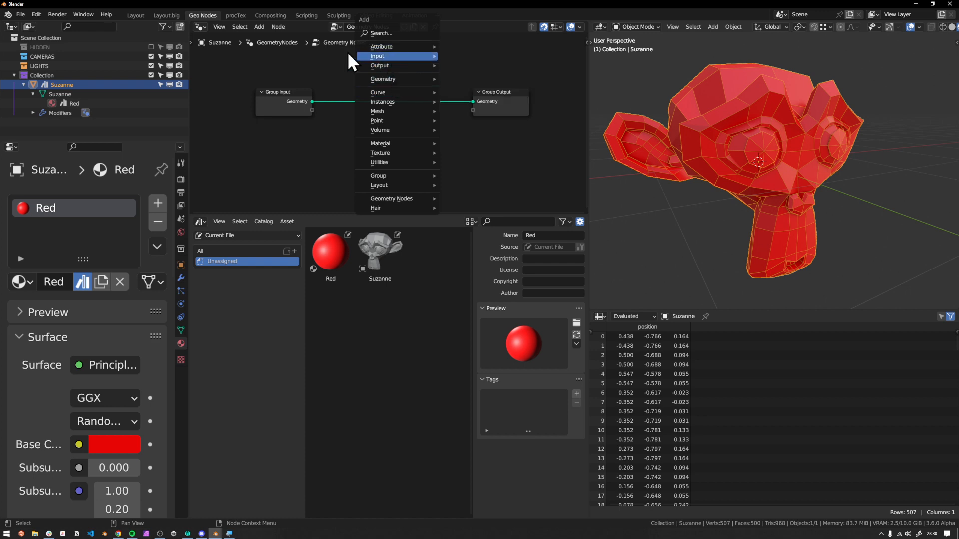
pyautogui.press('q')
pyautogui.click(377, 82)
pyautogui.click(354, 73)
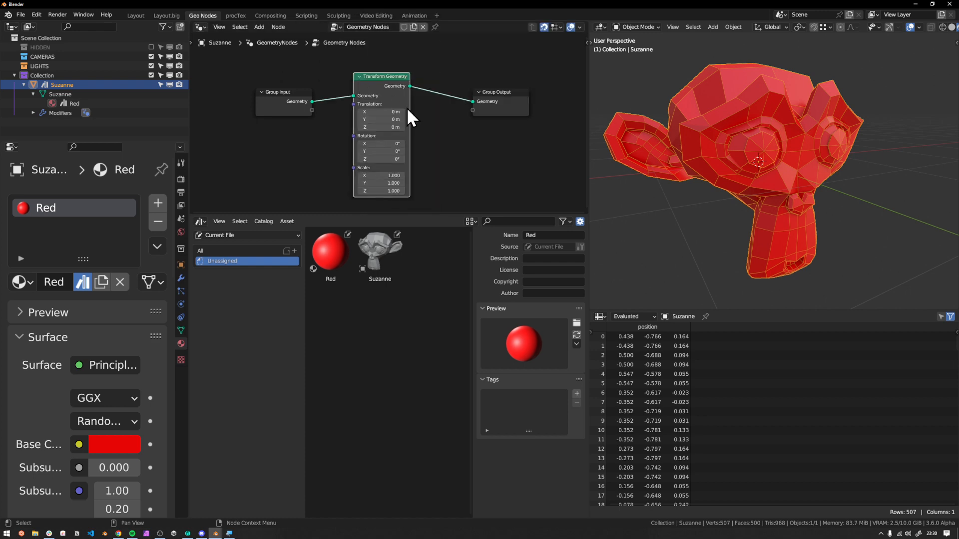
# - Set the Transform Geometry node's X translation to 5 m
pyautogui.moveTo(407, 107); pyautogui.dragTo(412, 115, button='middle')
pyautogui.moveTo(394, 121); pyautogui.dragTo(413, 121)
pyautogui.click(394, 120)
pyautogui.write('5')
pyautogui.press('Return')
pyautogui.scroll(-2, 819, 173)
pyautogui.keyDown('shift'); pyautogui.moveTo(842, 163); pyautogui.dragTo(734, 208, button='middle'); pyautogui.keyUp('shift')
# - Rename the geometry node group to "Move 5 X" and mark it as an asset
pyautogui.click(355, 27)
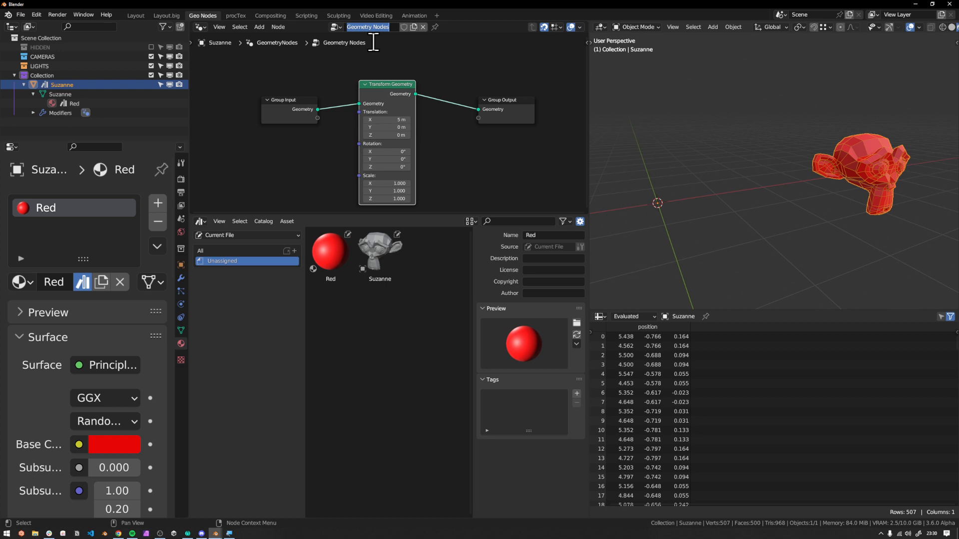
pyautogui.write('Move 5 X')
pyautogui.press('Return')
pyautogui.rightClick(338, 24)
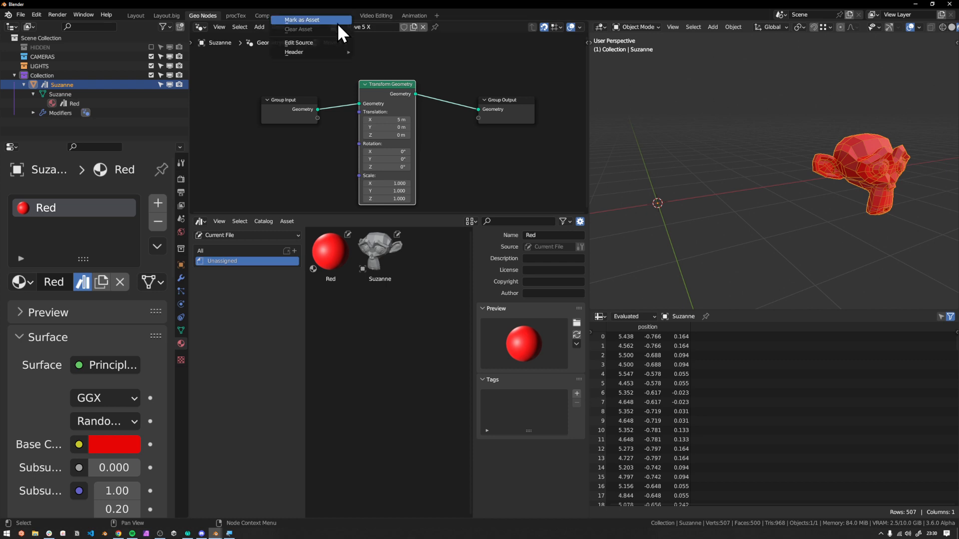
pyautogui.click(325, 20)
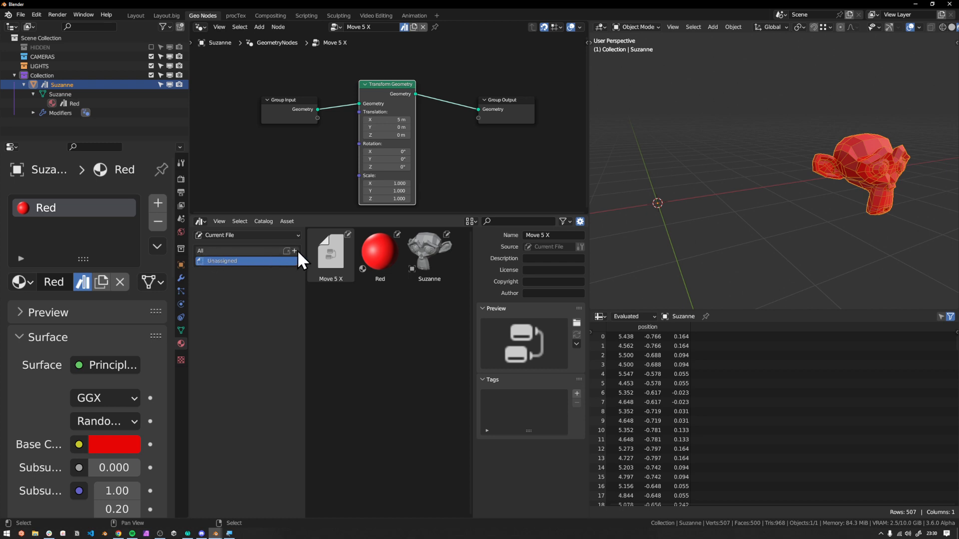
# - Create an asset catalog named "Objects" in the current file's library
pyautogui.rightClick(242, 257)
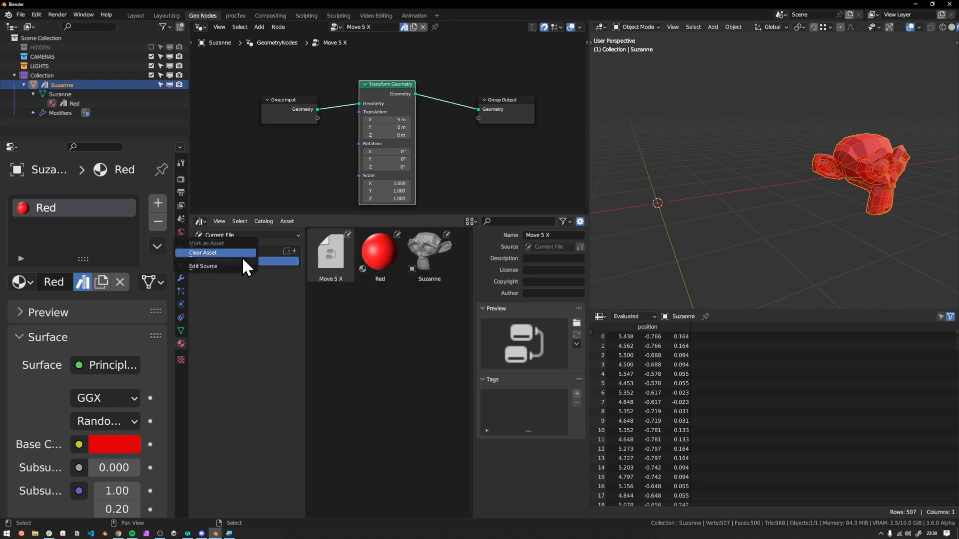
pyautogui.rightClick(251, 262)
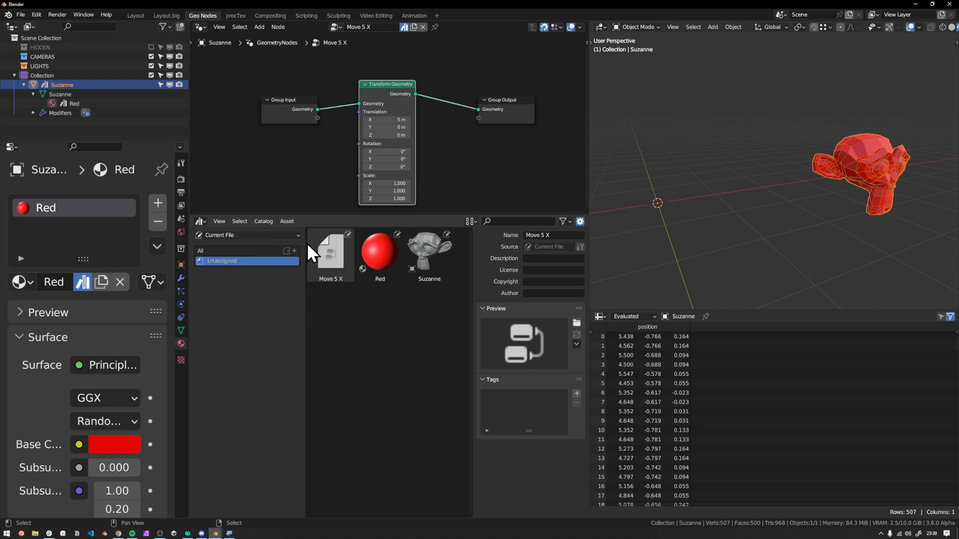
pyautogui.click(294, 252)
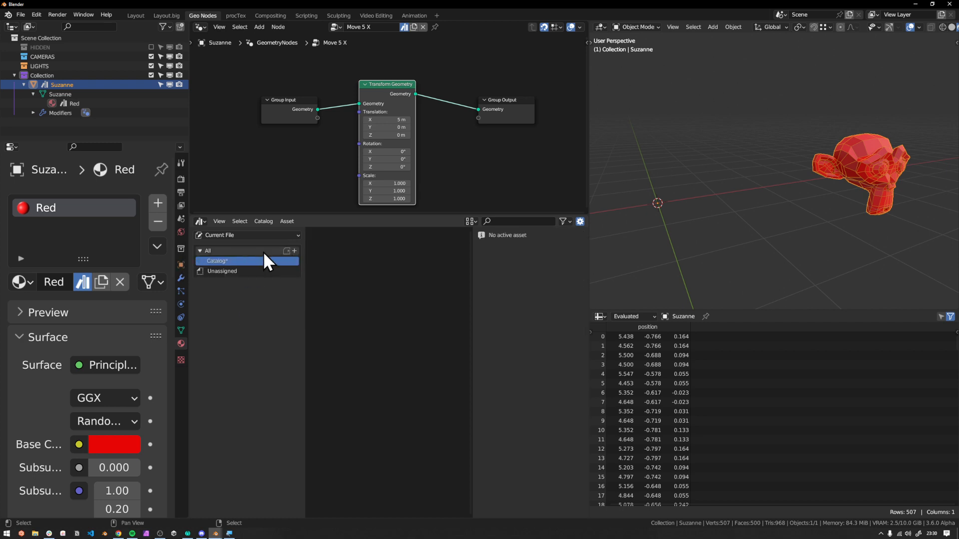
pyautogui.doubleClick(220, 262)
pyautogui.write('Objects')
pyautogui.press('Return')
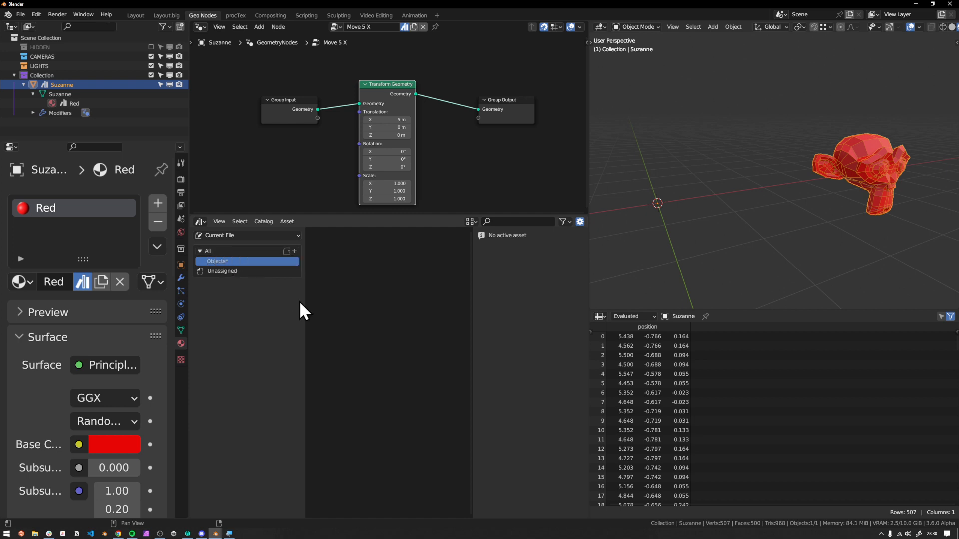
# - Create a second top-level asset catalog named "Materials" in the current file's library
pyautogui.click(294, 251)
pyautogui.doubleClick(225, 264)
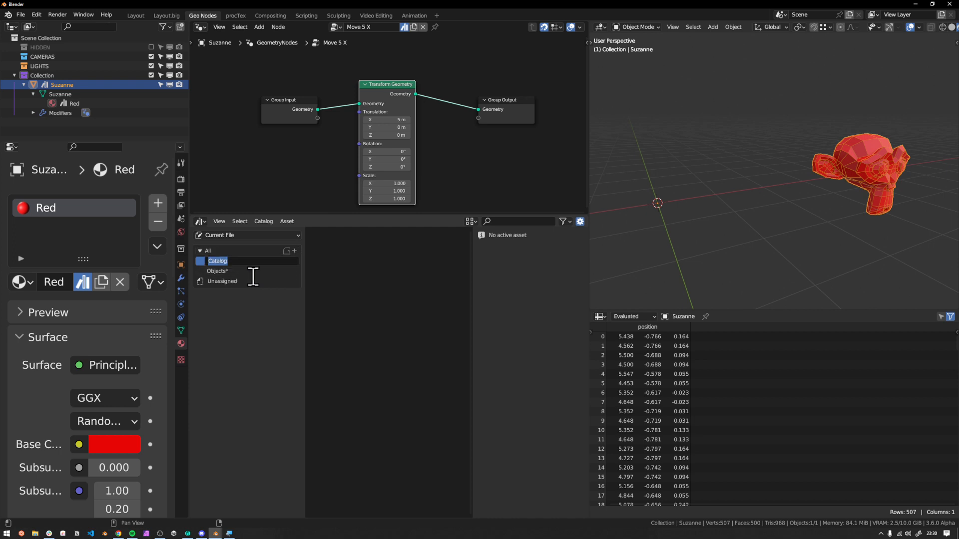
pyautogui.write('Materials')
pyautogui.press('Return')
# - Create a third top-level asset catalog named "Geometry Nodes" in the current file's library
pyautogui.click(294, 251)
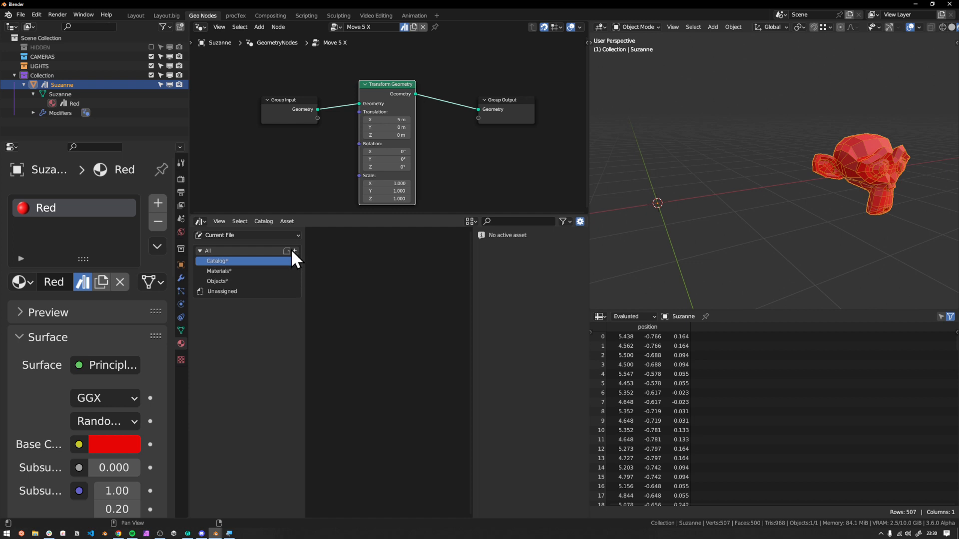
pyautogui.doubleClick(244, 262)
pyautogui.write('Geoemt')
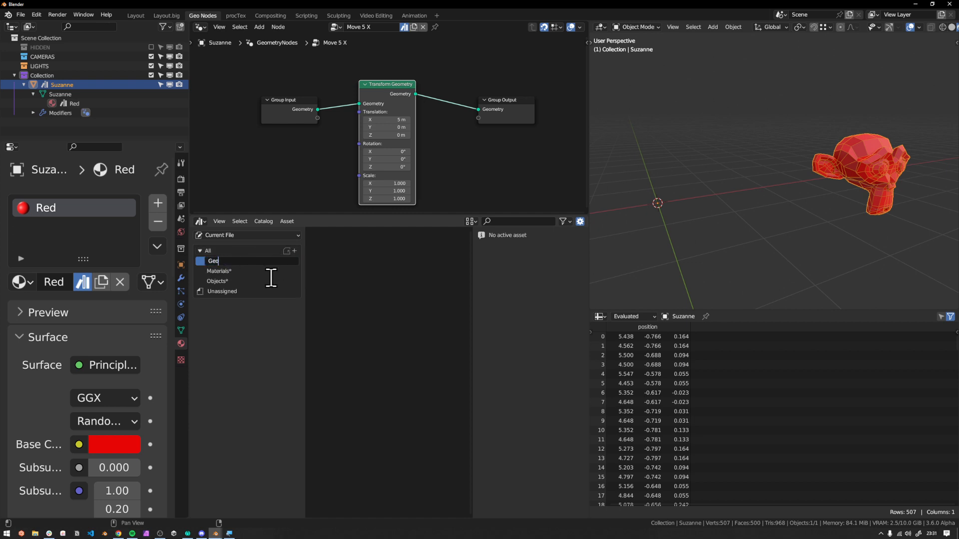
pyautogui.press('BackSpace')
pyautogui.press('BackSpace')
pyautogui.press('BackSpace')
pyautogui.write('metry Nodes')
pyautogui.press('Return')
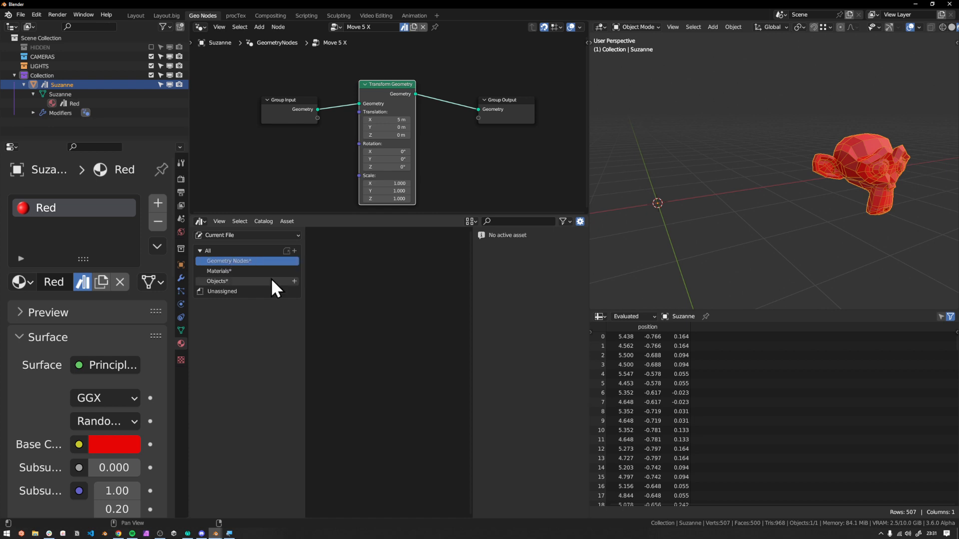
# - Enlarge and widen the catalog list, hide the asset details sidebar and display the Unassigned assets
pyautogui.keyDown('ctrl'); pyautogui.moveTo(198, 298); pyautogui.dragTo(315, 274, button='middle'); pyautogui.keyUp('ctrl')
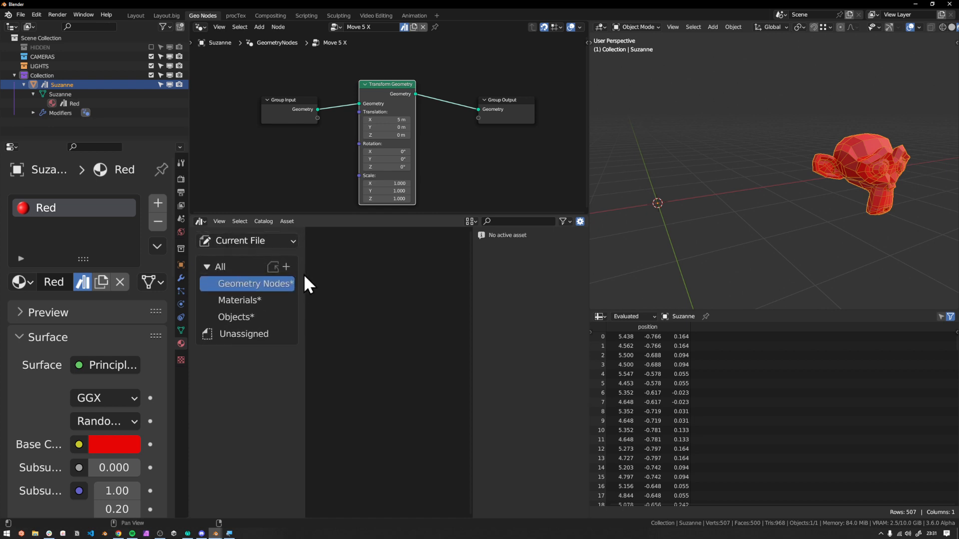
pyautogui.moveTo(306, 274); pyautogui.dragTo(416, 290)
pyautogui.keyDown('ctrl'); pyautogui.moveTo(352, 319); pyautogui.dragTo(363, 286, button='middle'); pyautogui.keyUp('ctrl')
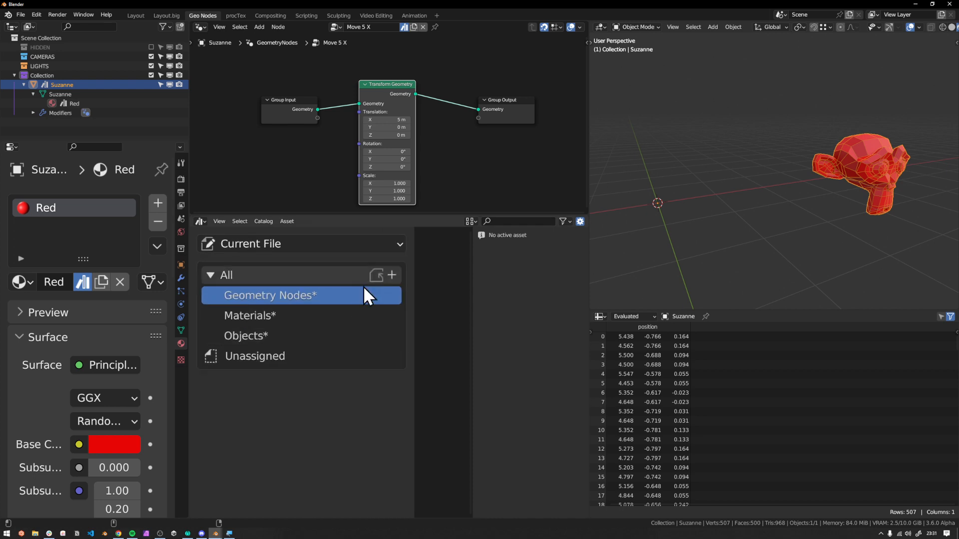
pyautogui.press('n')
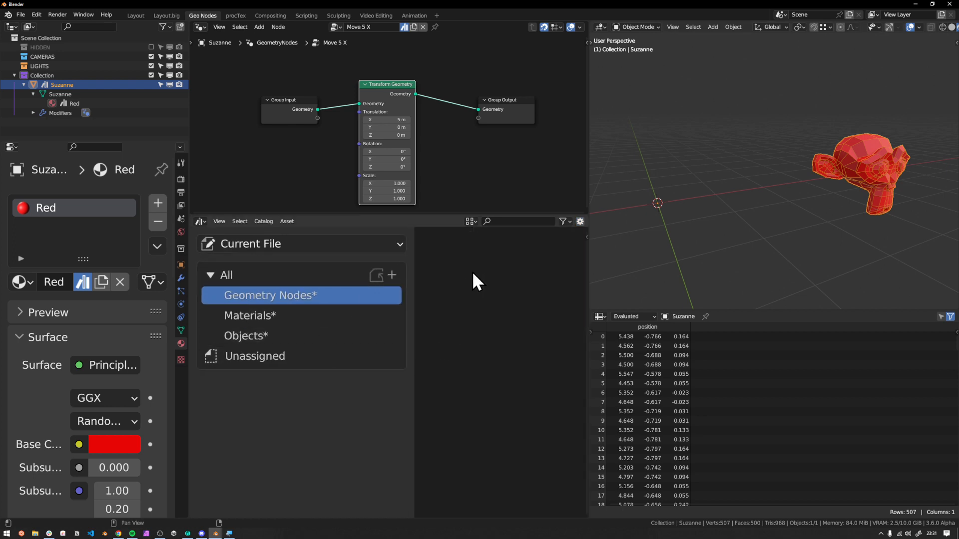
pyautogui.click(265, 356)
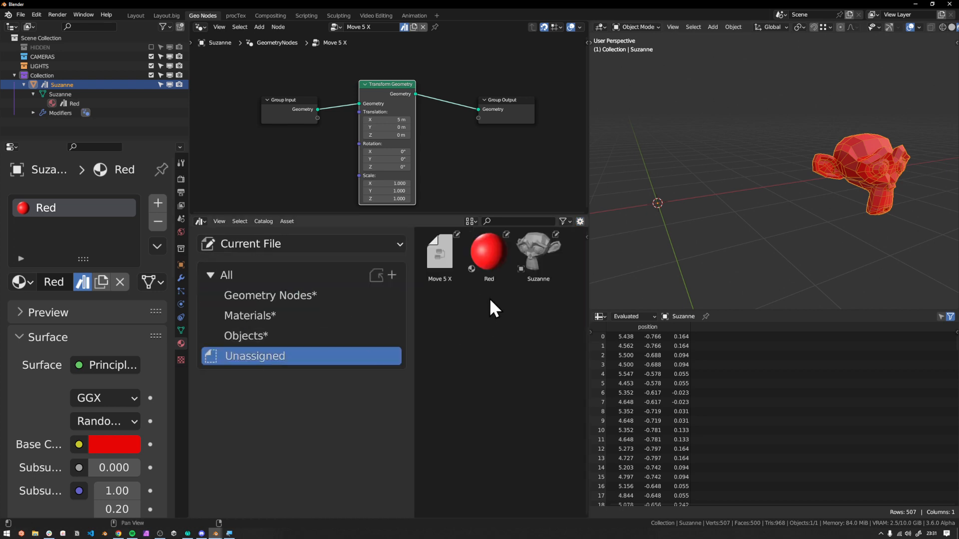
pyautogui.click(566, 222)
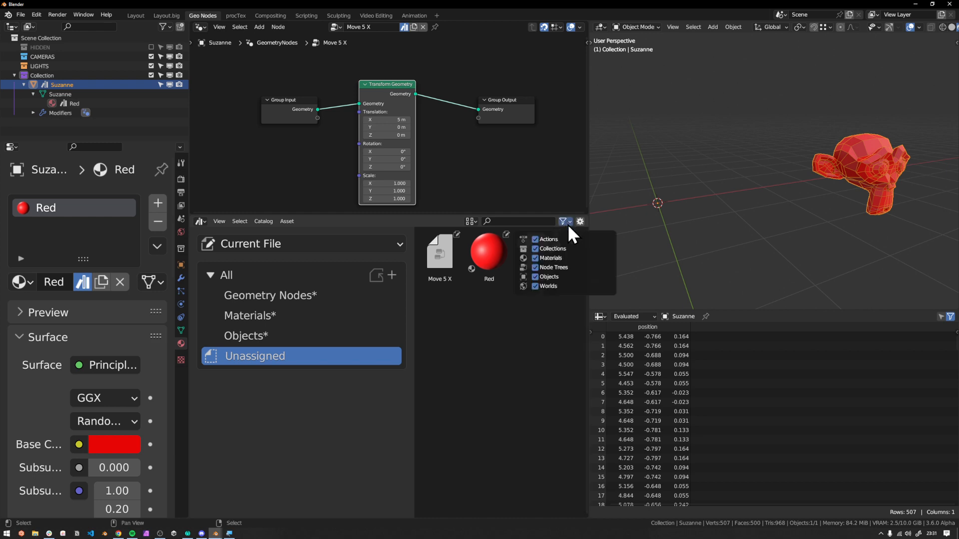
pyautogui.click(580, 220)
pyautogui.click(579, 220)
pyautogui.click(579, 221)
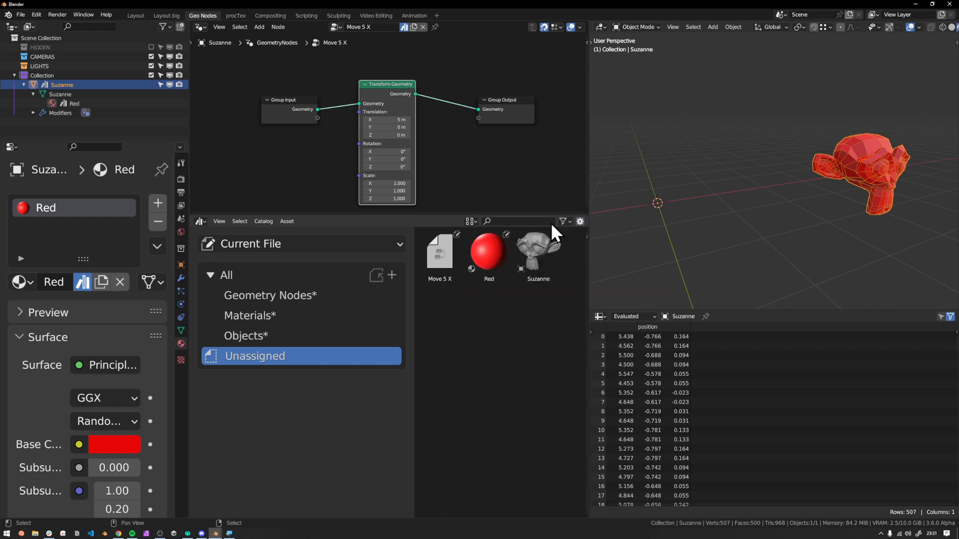
# - Set the display size of the asset previews to Large
pyautogui.click(470, 221)
pyautogui.click(483, 240)
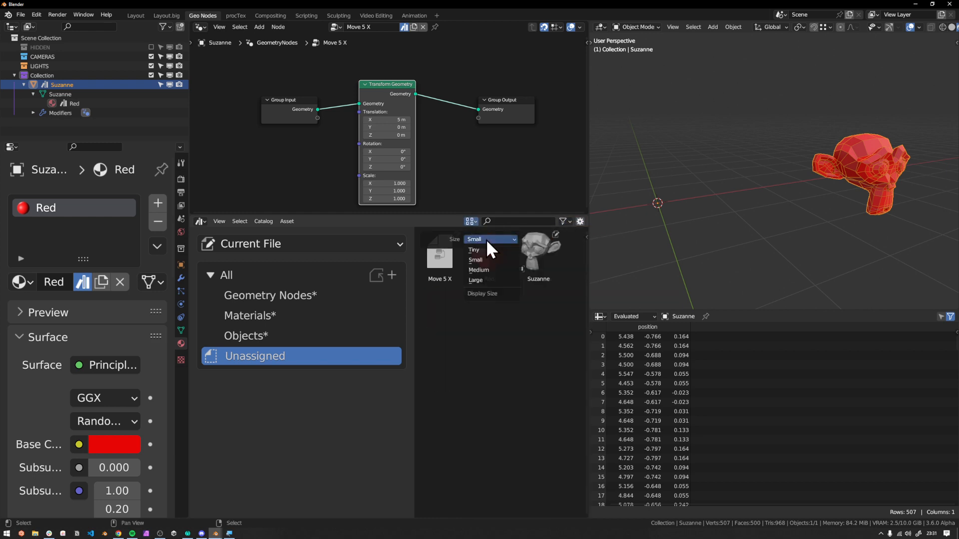
pyautogui.click(492, 273)
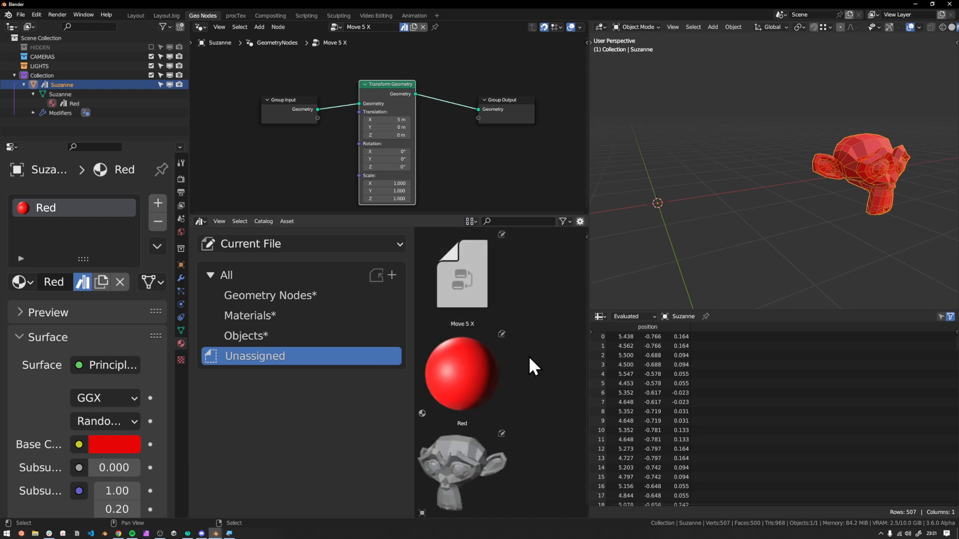
# - Assign the Move 5 X asset to the Geometry Nodes catalog, Red to Materials and Suzanne to Objects
pyautogui.scroll(-1, 528, 356)
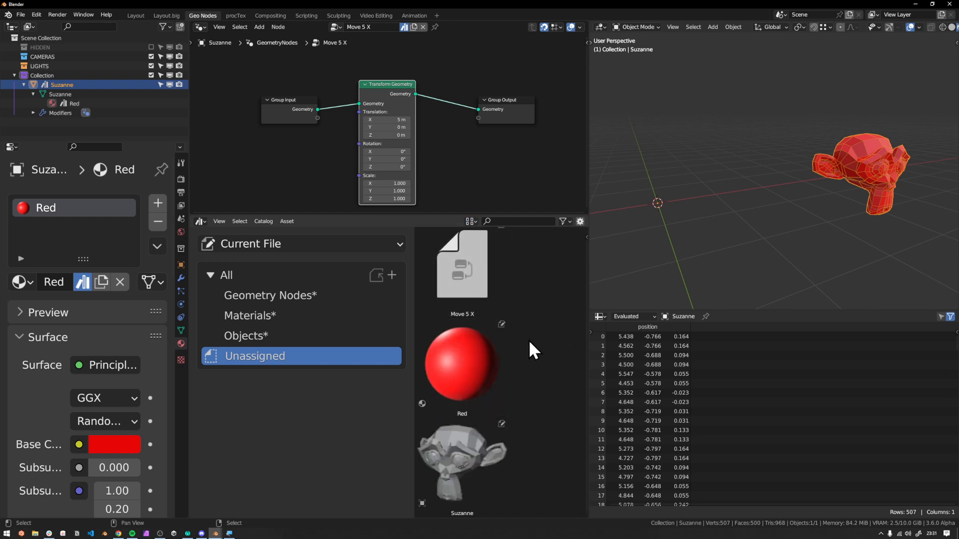
pyautogui.moveTo(471, 271); pyautogui.dragTo(454, 312)
pyautogui.moveTo(468, 278); pyautogui.dragTo(281, 295)
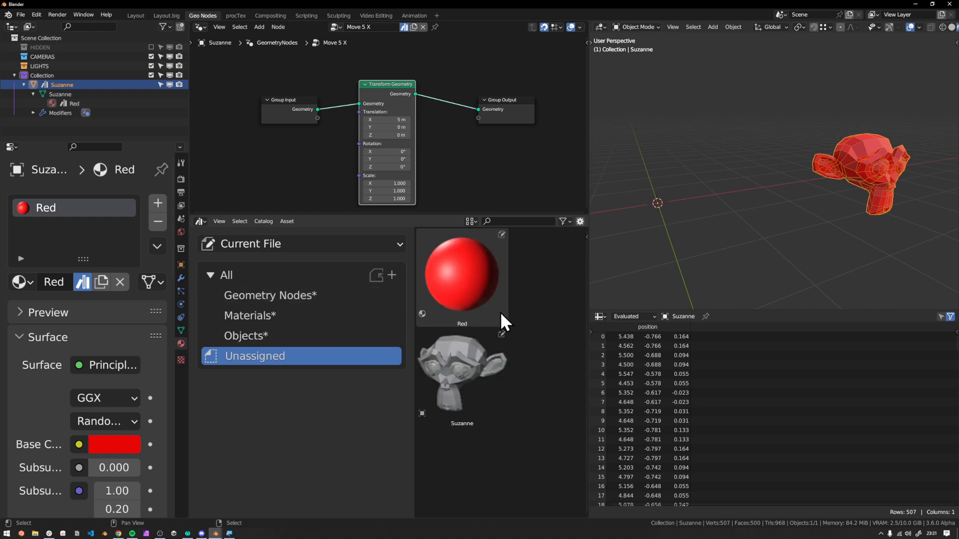
pyautogui.moveTo(448, 272); pyautogui.dragTo(274, 334)
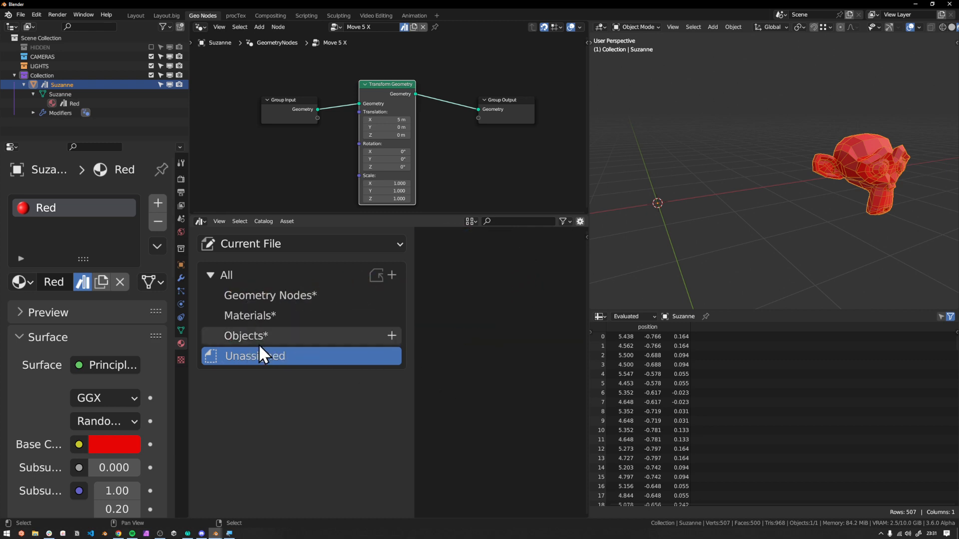
# - Check which assets the Objects, Materials and Geometry Nodes catalogs contain, and display all assets
pyautogui.click(269, 337)
pyautogui.click(291, 315)
pyautogui.click(315, 295)
pyautogui.click(285, 317)
pyautogui.click(280, 334)
pyautogui.click(242, 275)
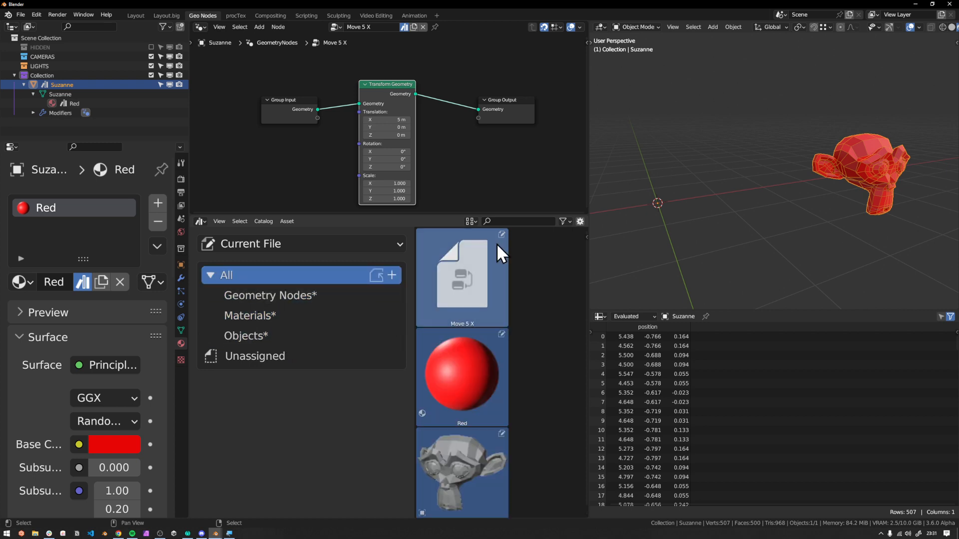
pyautogui.click(538, 317)
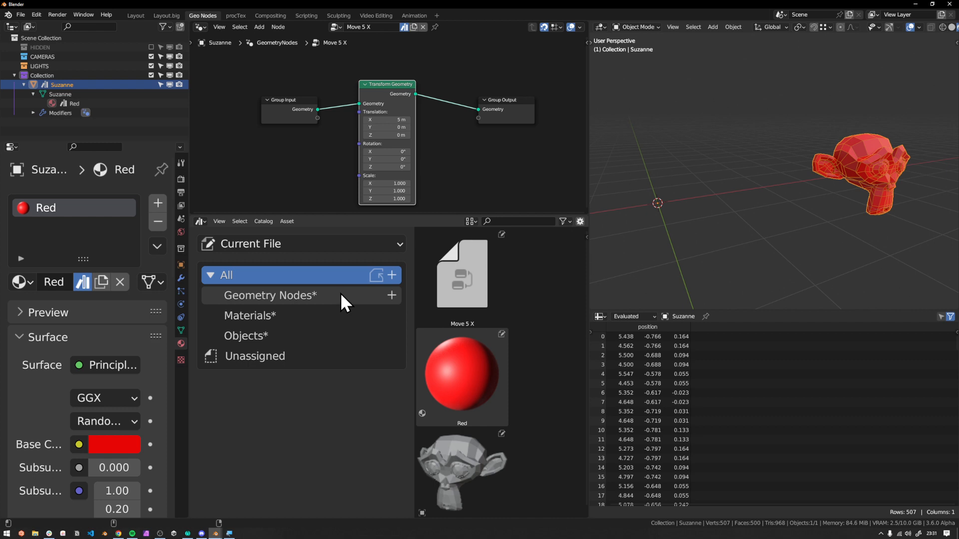
# - Save the file in the Downloads folder as "testLibrary", storing the new catalogs
pyautogui.hotkey('ctrl', 's')
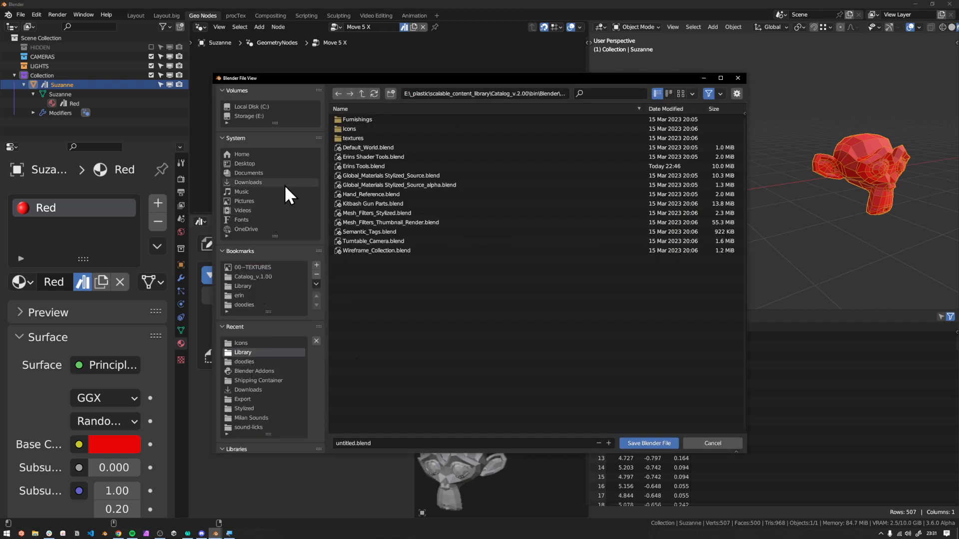
pyautogui.click(267, 182)
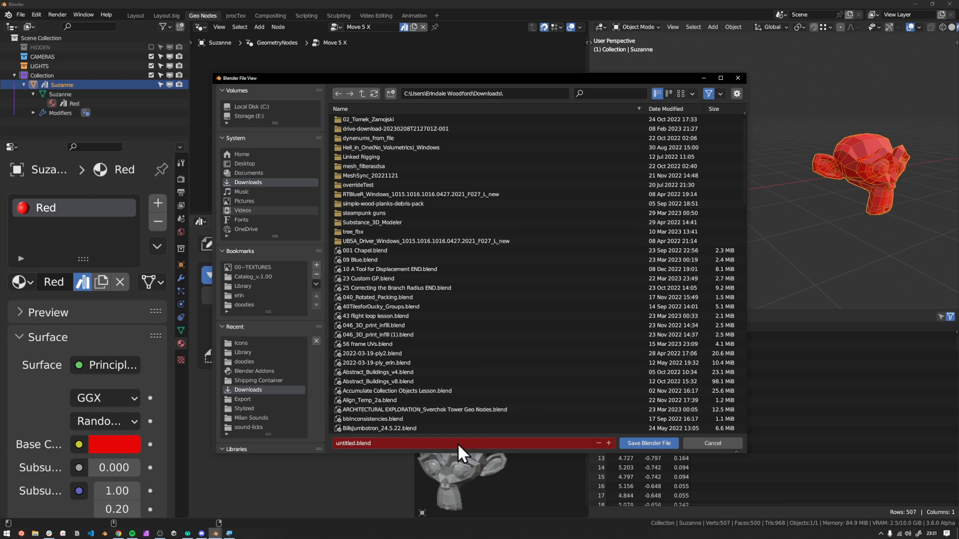
pyautogui.click(439, 444)
pyautogui.write('testLibrary')
pyautogui.press('Return')
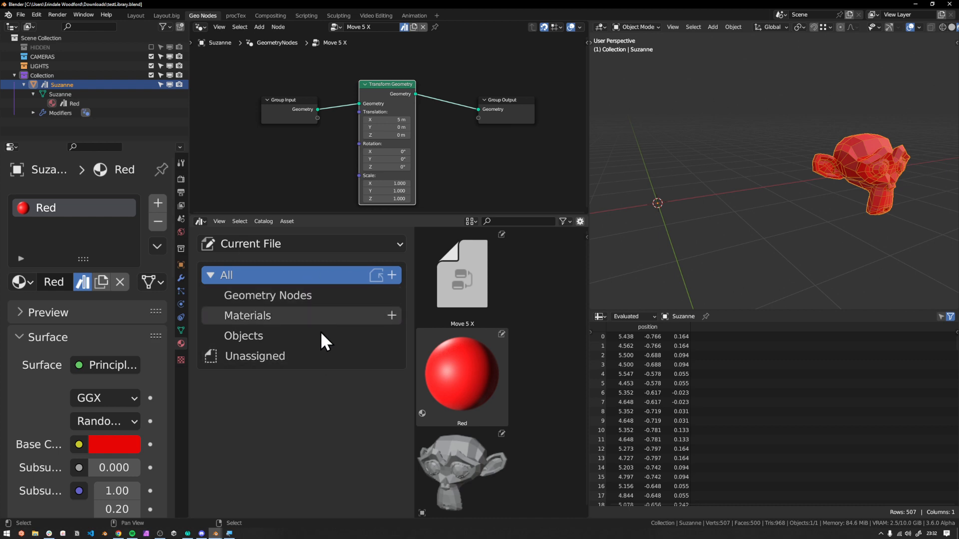
# - Open the asset library file paths in the preferences and select the User Library entry
pyautogui.click(35, 15)
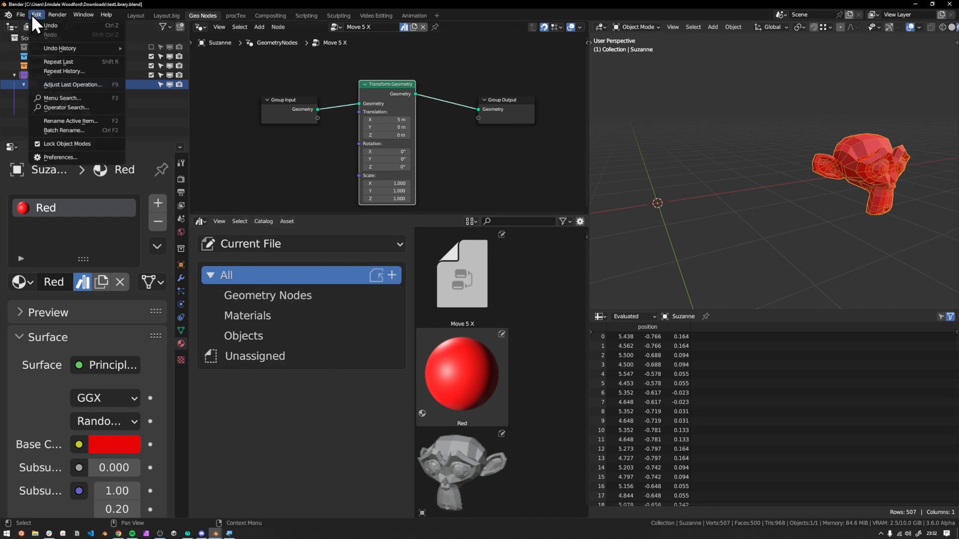
pyautogui.click(65, 157)
pyautogui.scroll(-5, 131, 212)
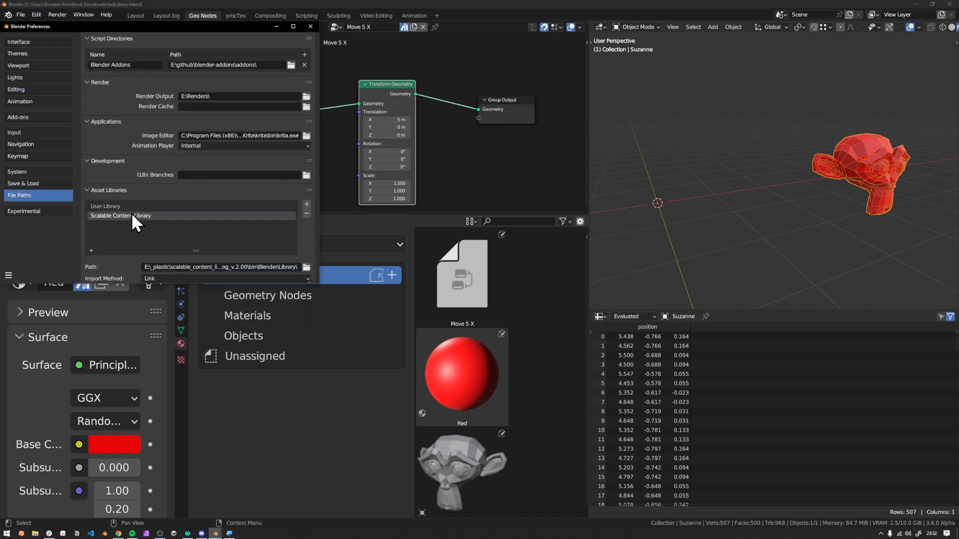
pyautogui.scroll(-1, 132, 213)
pyautogui.click(90, 204)
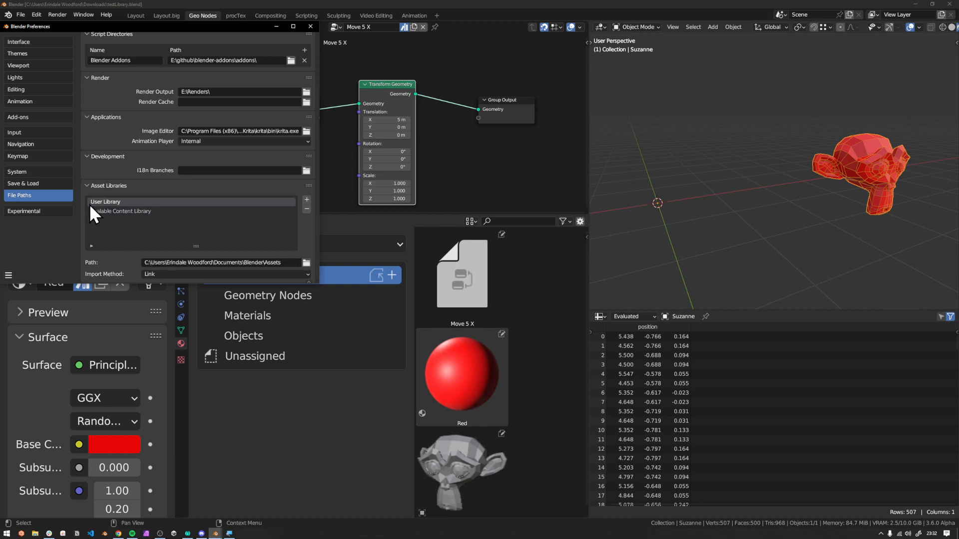
# - Enlarge the preferences window to examine the User Library's folder path, and close the preferences
pyautogui.keyDown('ctrl'); pyautogui.moveTo(190, 215); pyautogui.dragTo(166, 133, button='middle'); pyautogui.keyUp('ctrl')
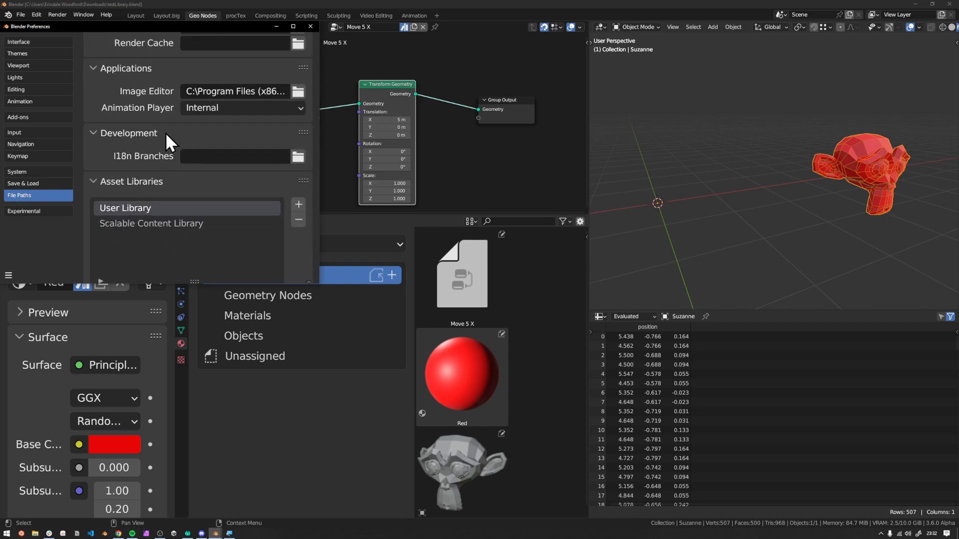
pyautogui.moveTo(316, 285); pyautogui.dragTo(573, 406)
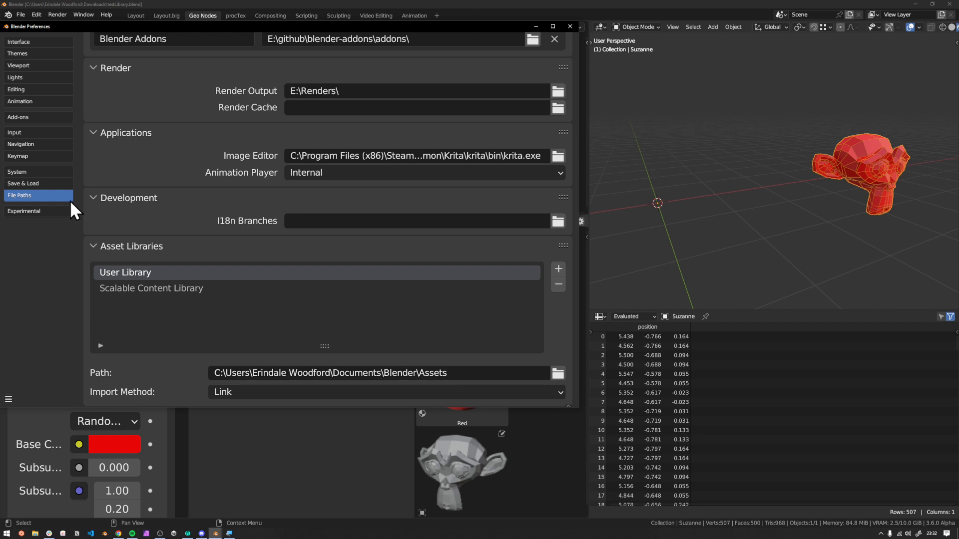
pyautogui.keyDown('ctrl'); pyautogui.moveTo(34, 175); pyautogui.dragTo(52, 176, button='middle'); pyautogui.keyUp('ctrl')
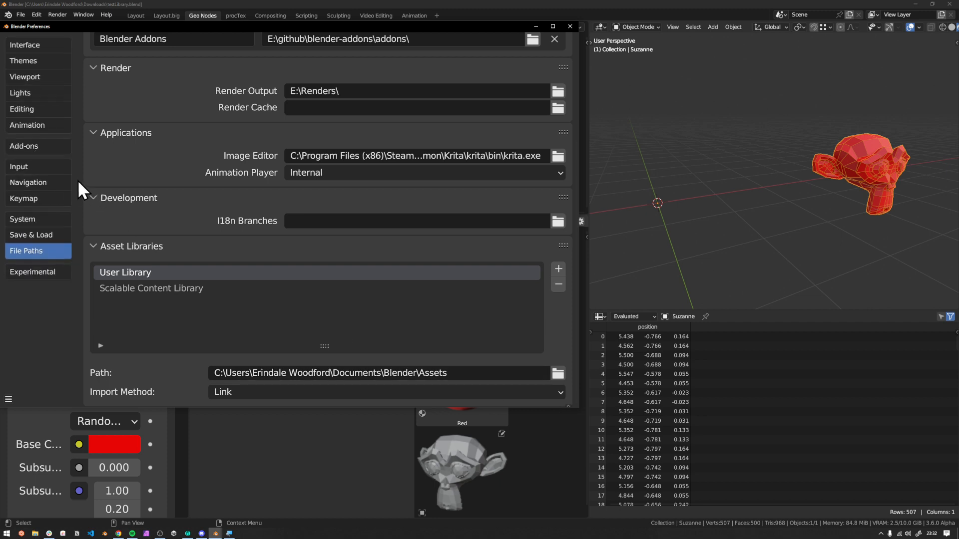
pyautogui.moveTo(75, 178); pyautogui.dragTo(113, 192)
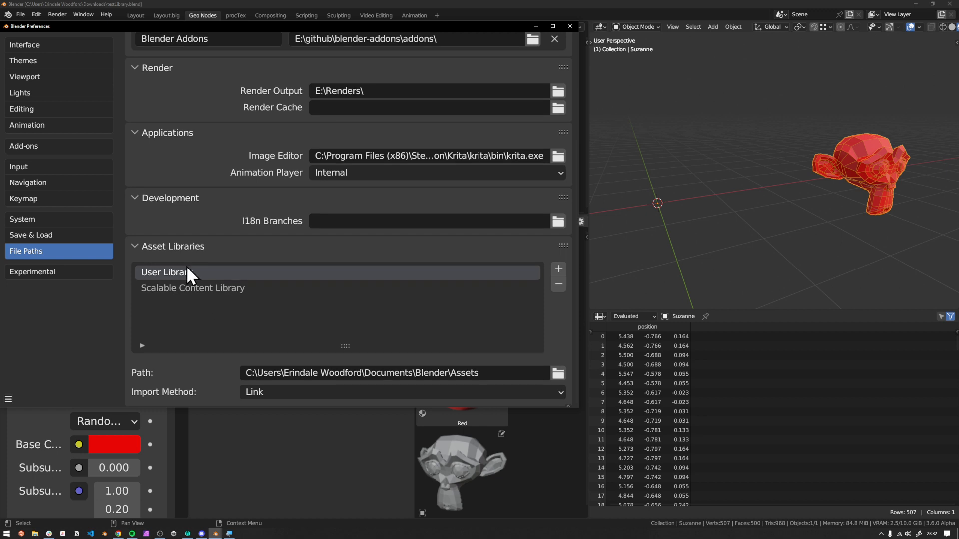
pyautogui.click(289, 374)
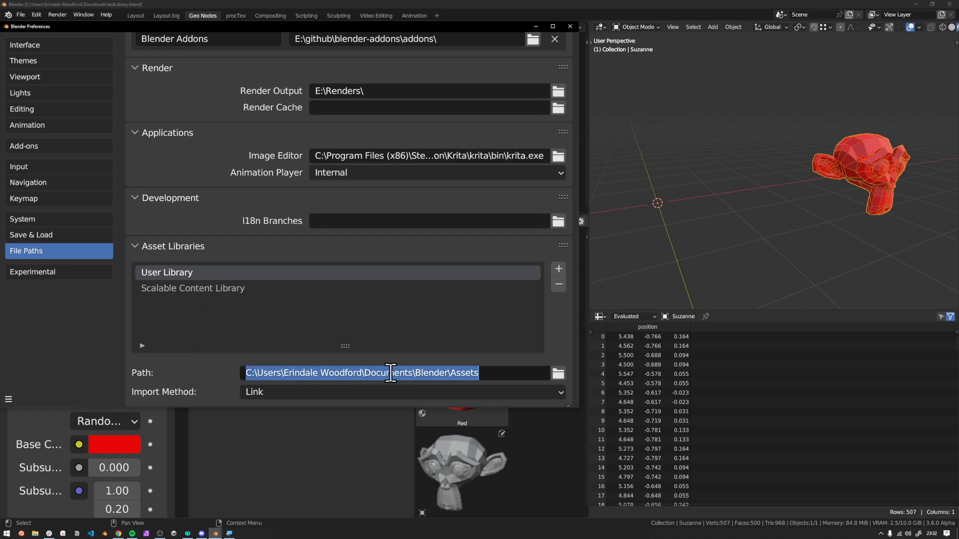
pyautogui.click(488, 373)
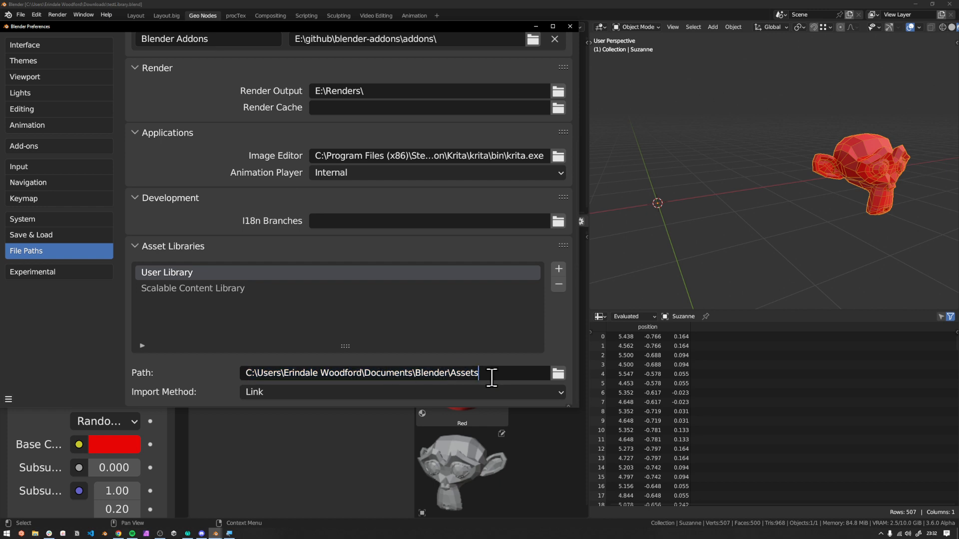
pyautogui.click(570, 26)
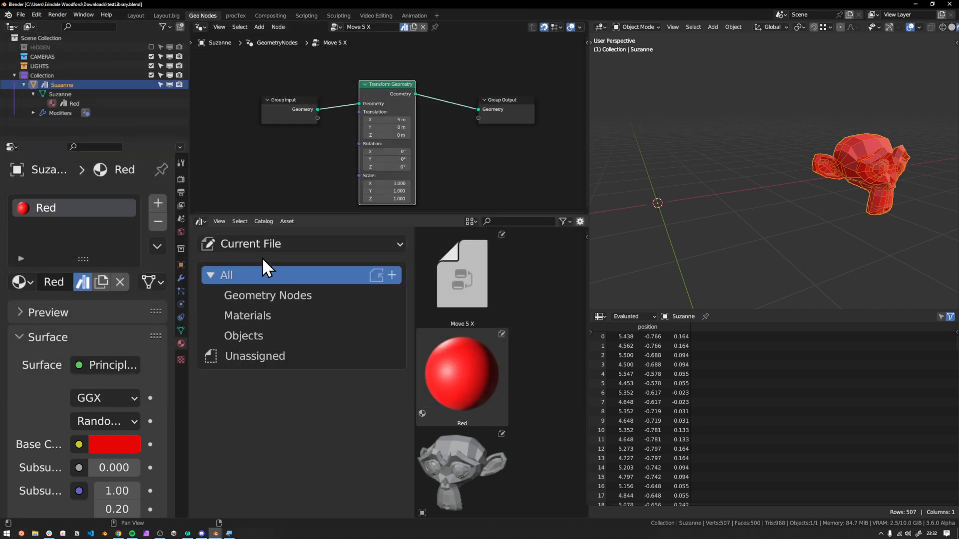
# - Switch the asset browser from the current file to the User Library
pyautogui.click(262, 244)
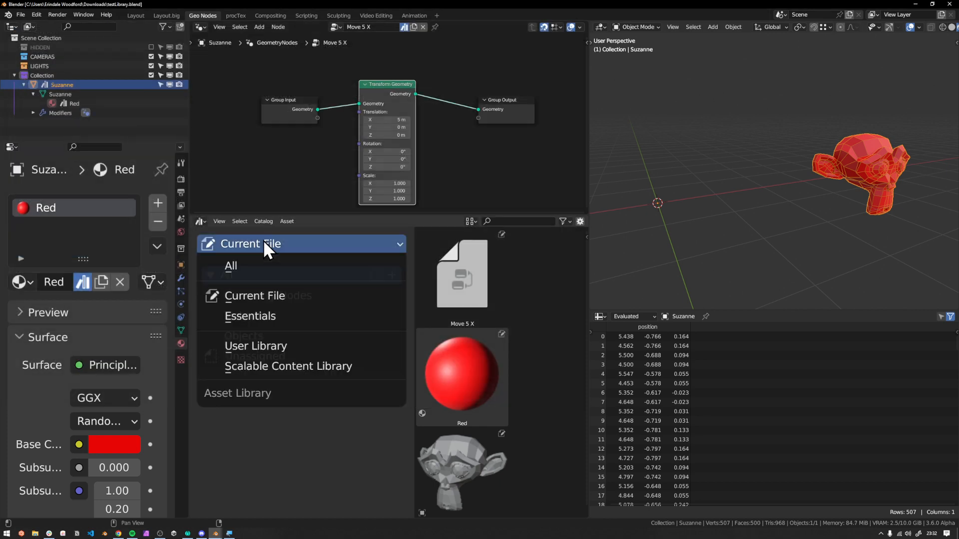
pyautogui.click(292, 344)
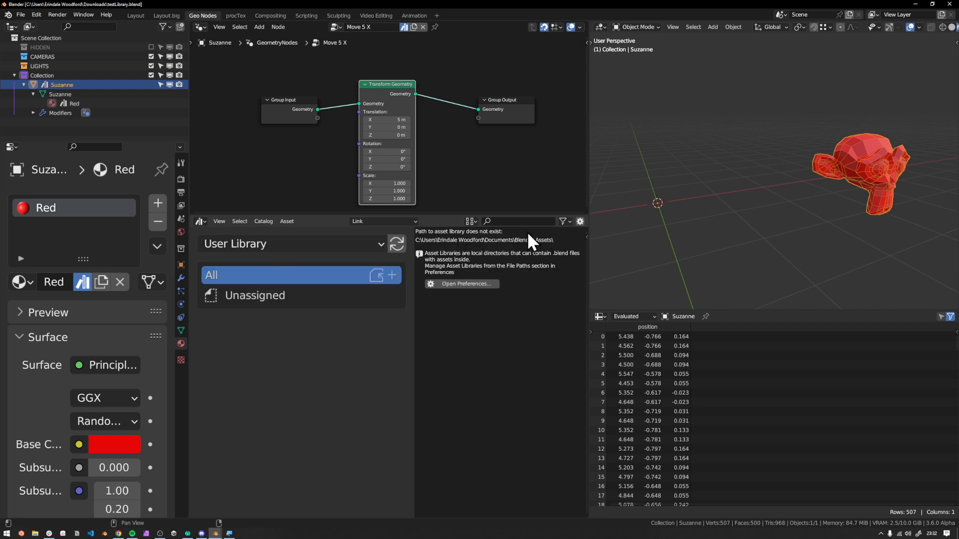